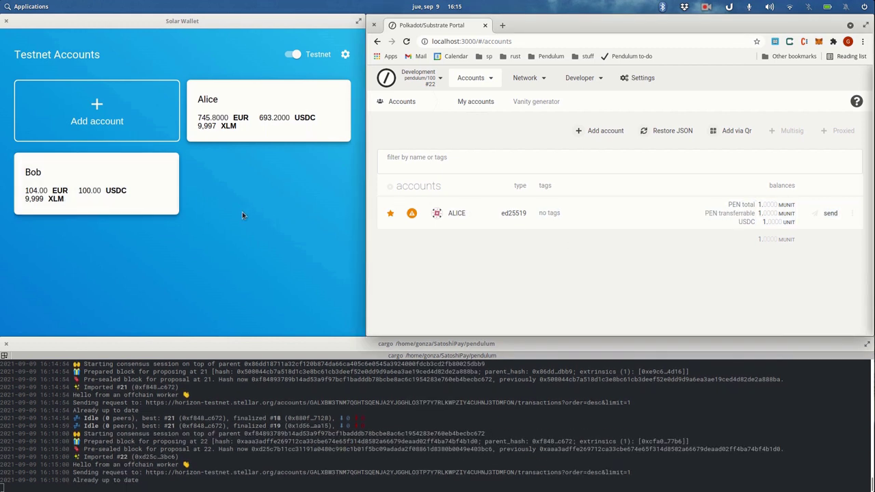
Step: Reveal the second testnet account's secret key through its account settings in Solar Wallet and copy it
left_click(42, 185)
left_click(335, 54)
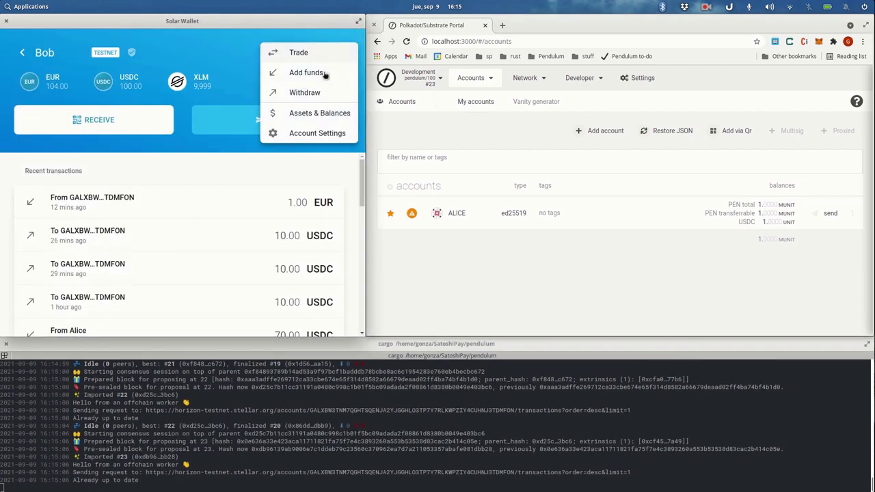
left_click(318, 133)
left_click(172, 194)
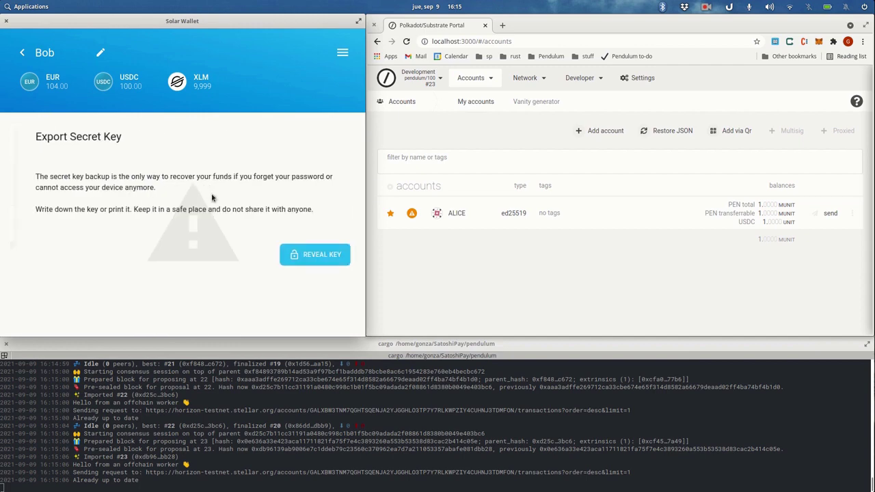
left_click(296, 254)
left_click(207, 224)
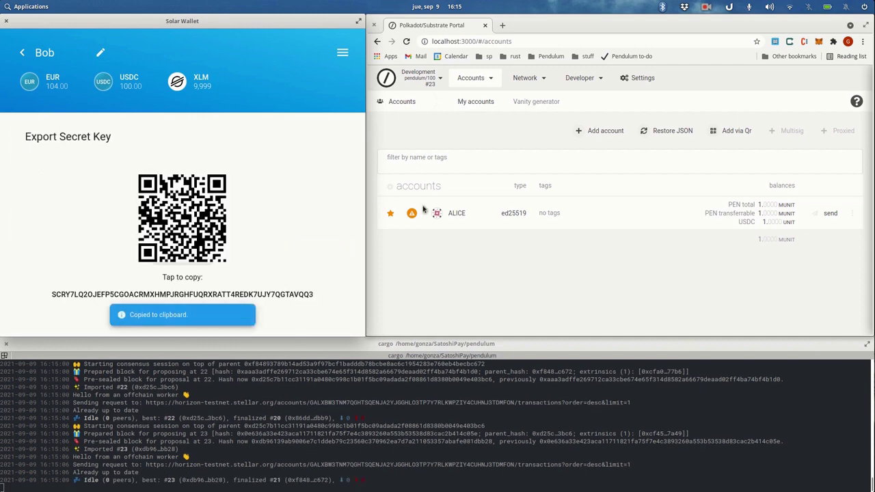
Step: Add an account in the Polkadot/Substrate Portal from the copied Stellar secret key and confirm the key is saved safely
left_click(602, 132)
key("ctrl+a")
key("ctrl+v")
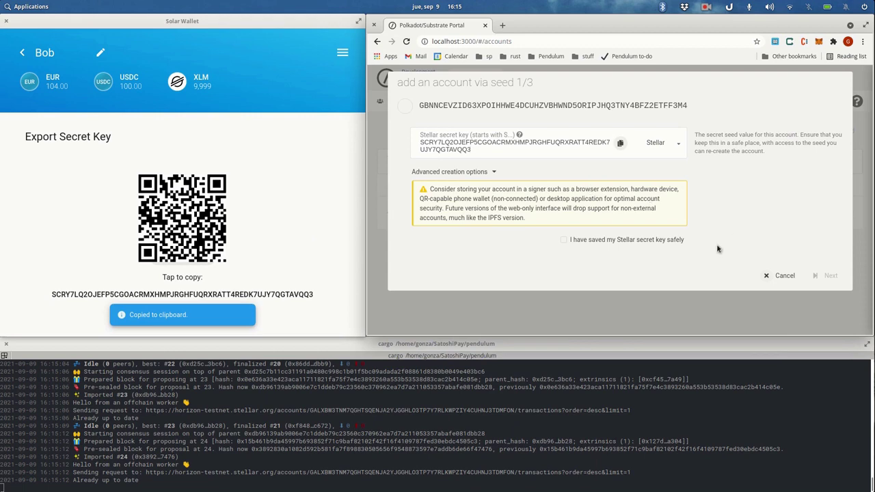
left_click(630, 240)
left_click(823, 275)
Step: Give the new portal account the same name as its wallet account, enter and repeat its password, and save it
type("Bob")
key("Tab")
type("1")
left_click(521, 215)
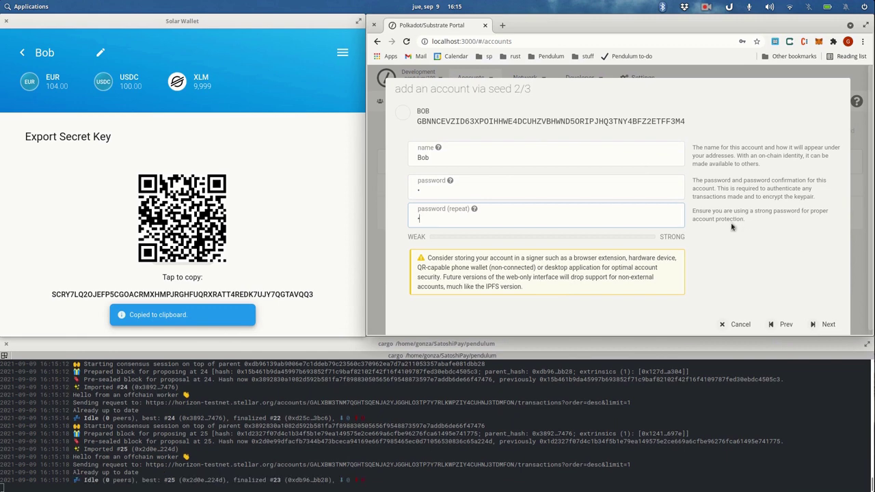
left_click(829, 320)
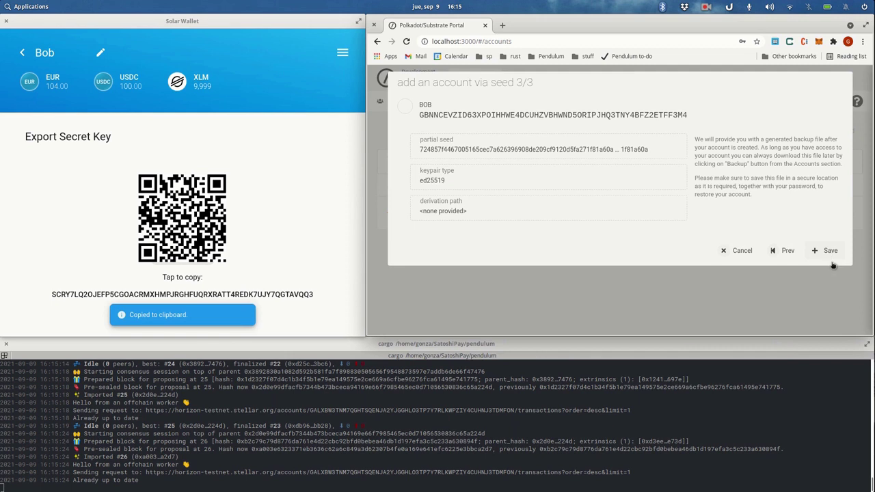
left_click(827, 252)
left_click(866, 326)
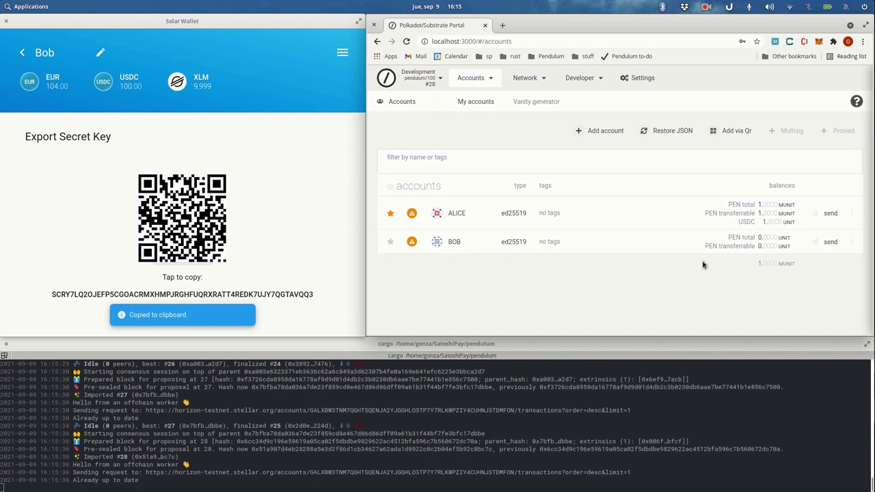
Step: Transfer 1000 Unit from the existing portal account to the newly added one, authorizing it with the sender's account password
left_click(830, 213)
key("BackSpace")
type("1000")
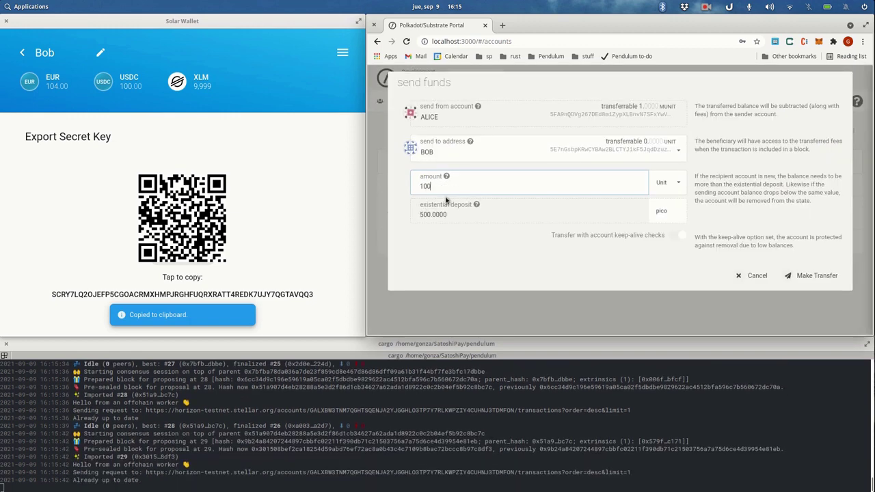
left_click(817, 276)
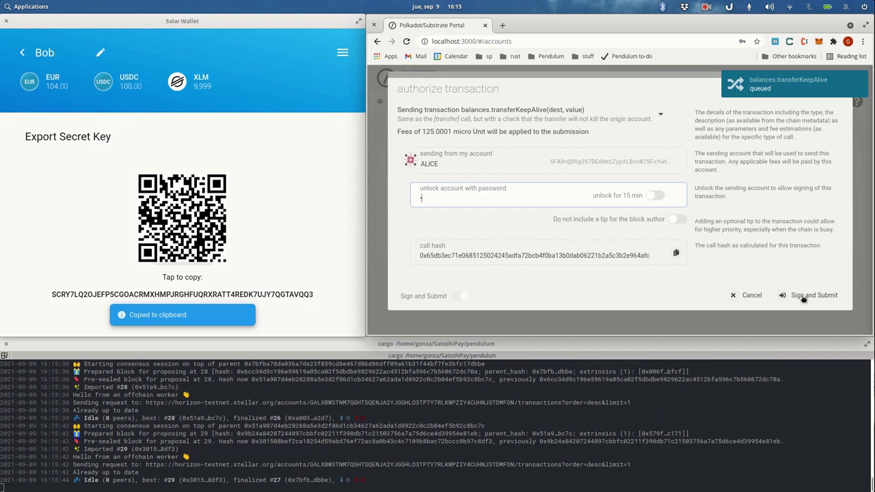
type("x")
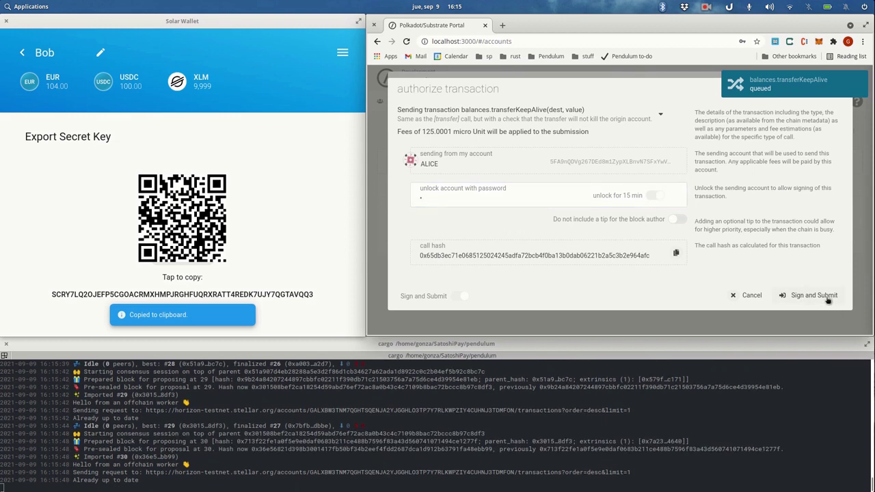
left_click(827, 299)
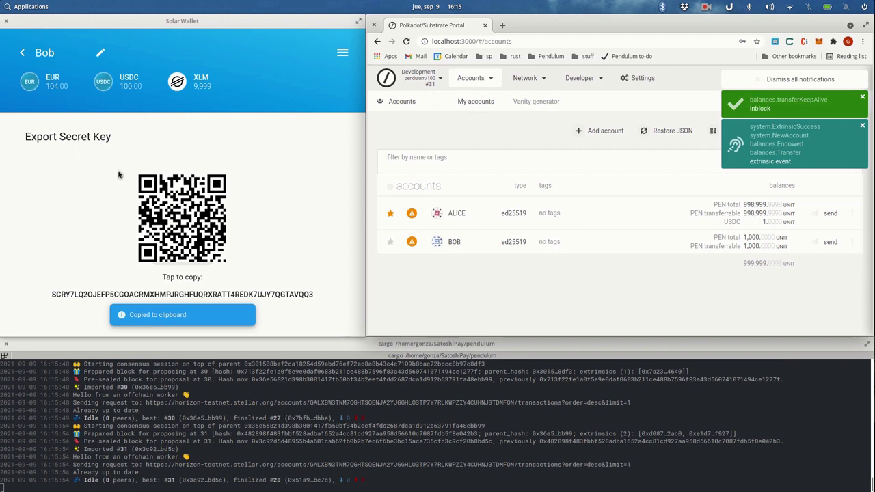
Step: Start a payment from the same account in Solar Wallet, using the escrow account address copied from the Sublime Text note as destination
left_click(24, 54)
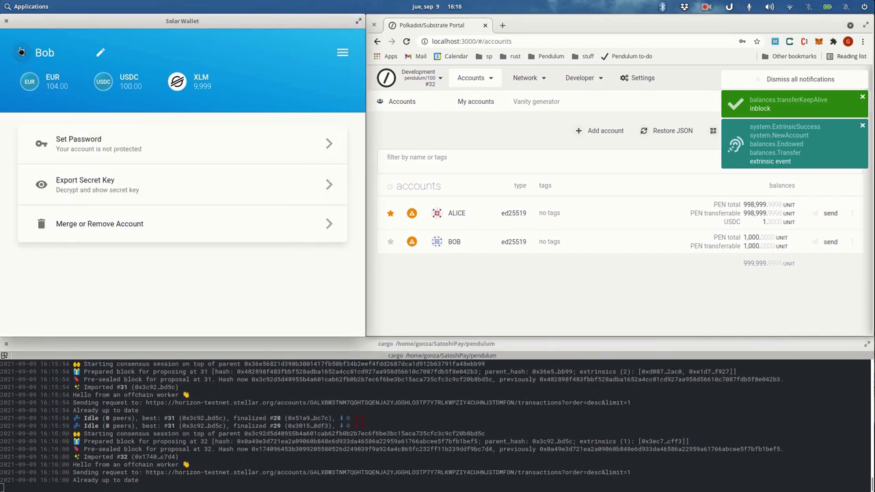
left_click(21, 51)
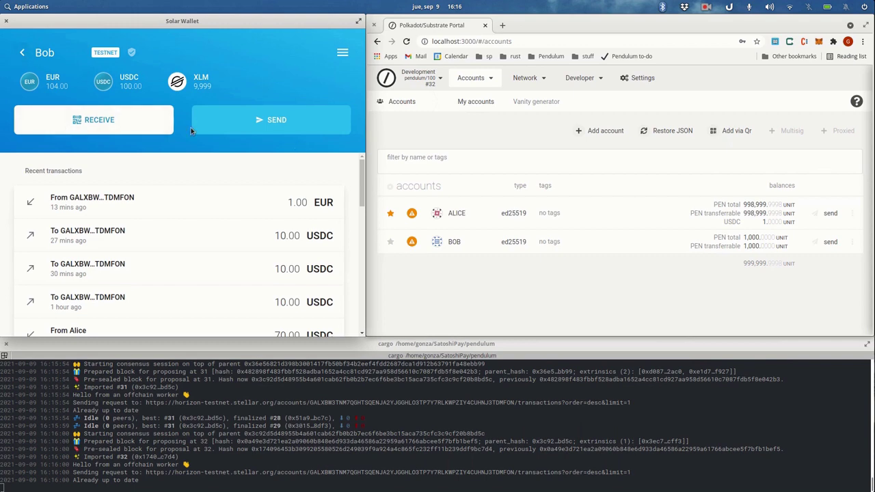
left_click(235, 124)
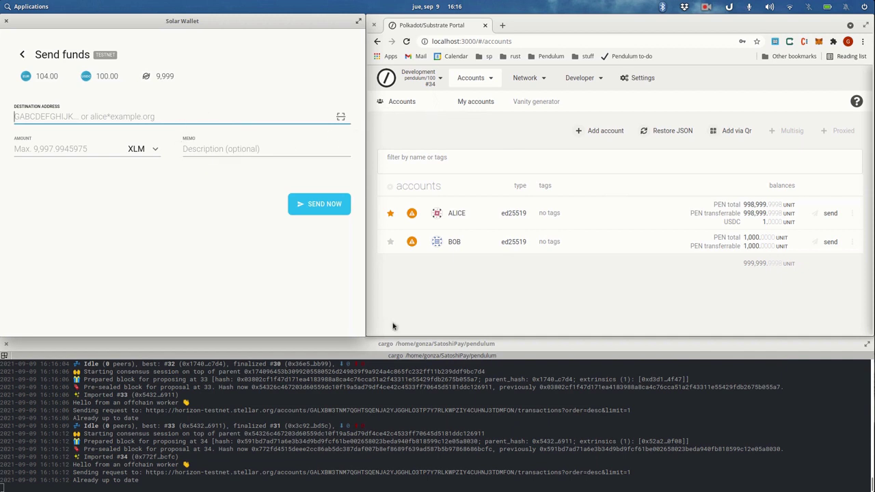
mouse_move(410, 491)
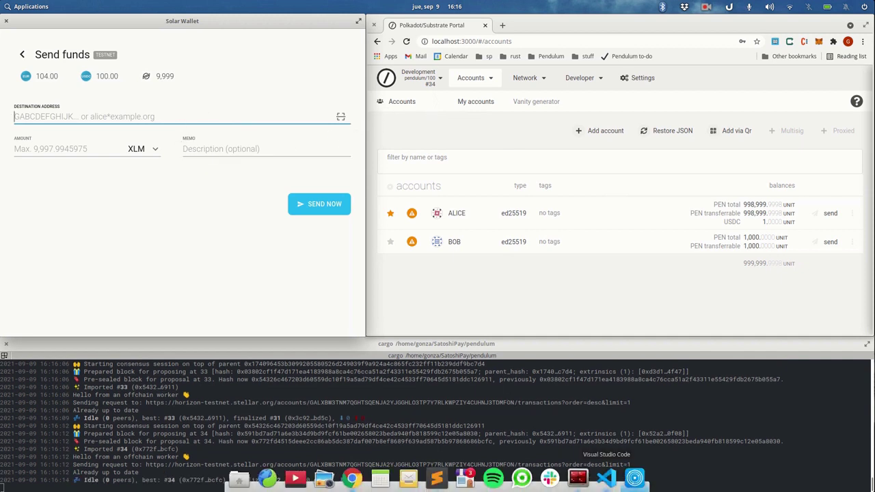
left_click(436, 477)
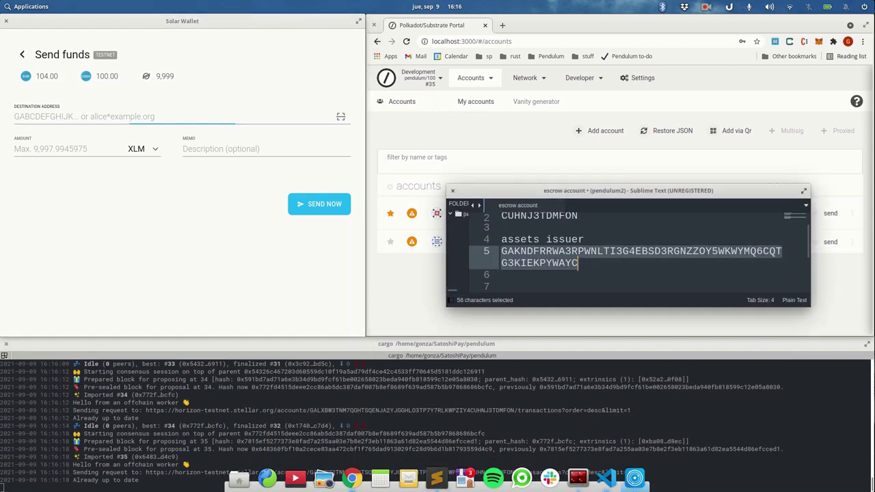
scroll(615, 246, "up", 1)
double_click(641, 230)
key("ctrl+c")
left_click(216, 230)
key("ctrl+v")
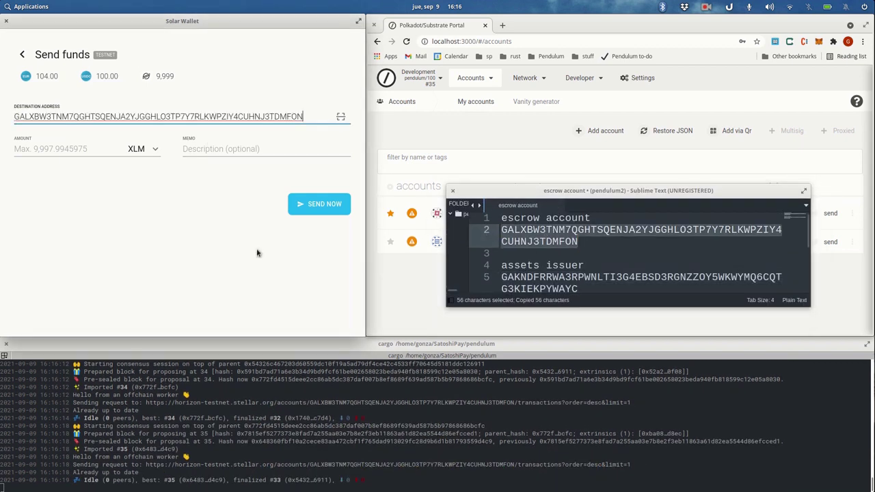
left_click(421, 319)
Step: Set the payment to 10 USDC, send it and confirm the transaction
left_click(41, 148)
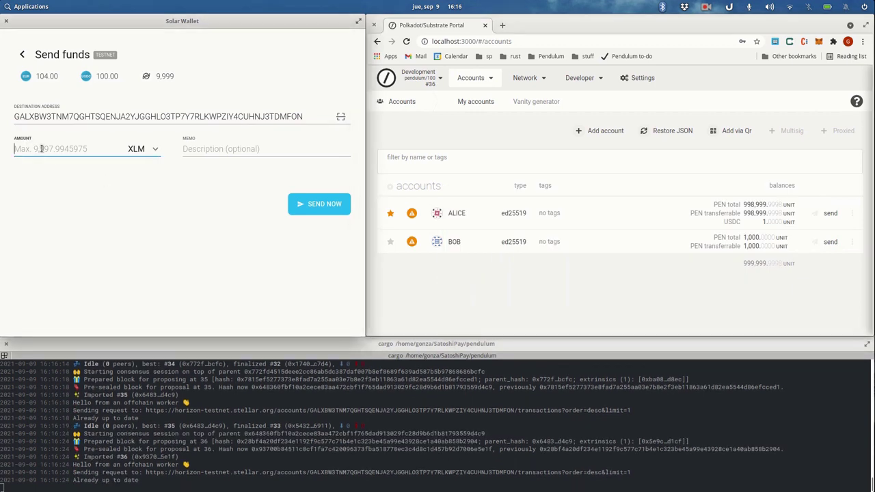
type("10")
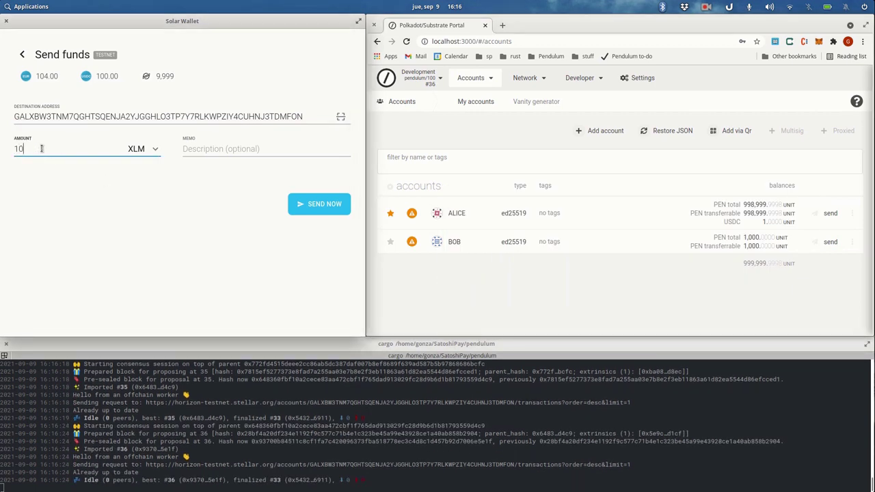
left_click(146, 154)
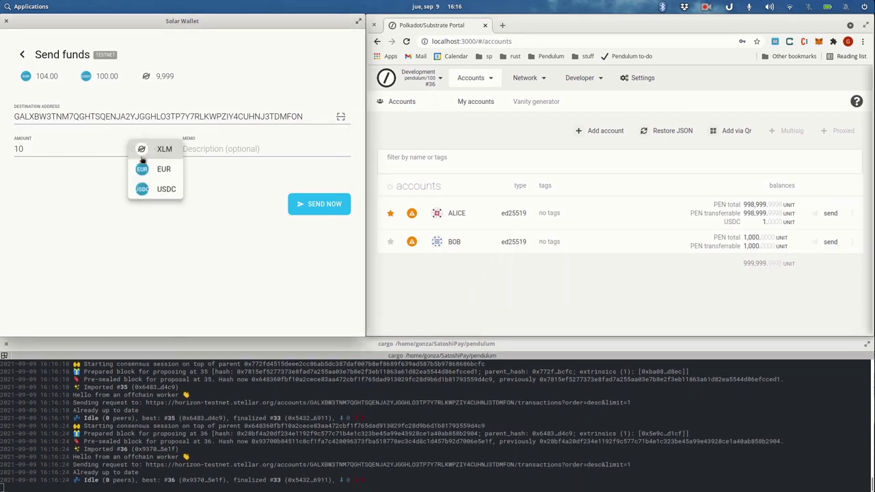
left_click(156, 189)
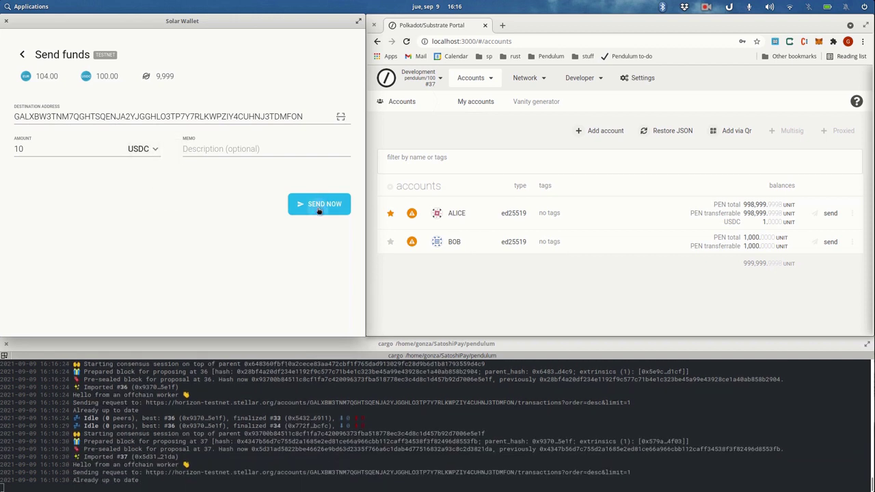
left_click(293, 206)
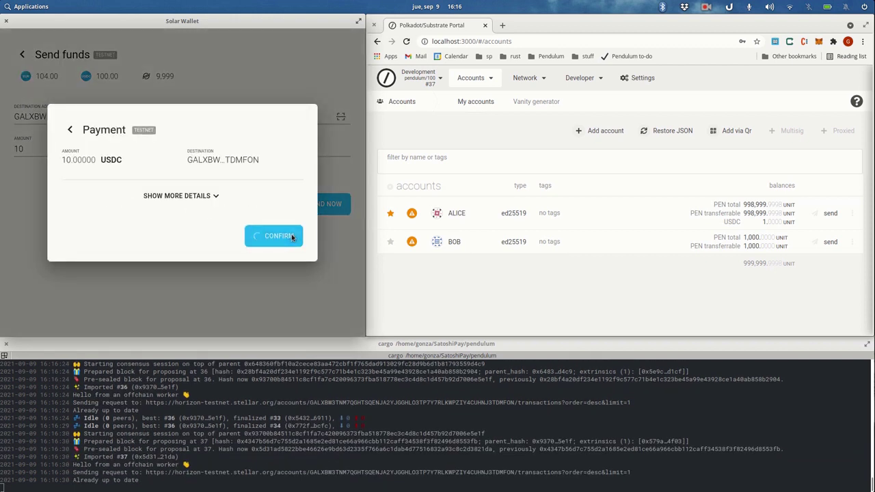
left_click(291, 237)
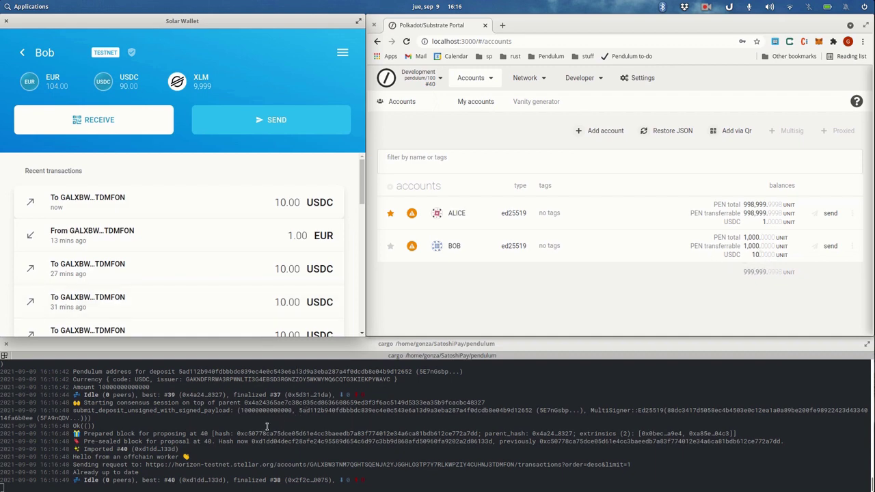
Step: Copy the new Horizon transaction's id from the terminal log and look it up on stellar.expert's testnet explorer in a new browser tab
scroll(266, 427, "up", 10)
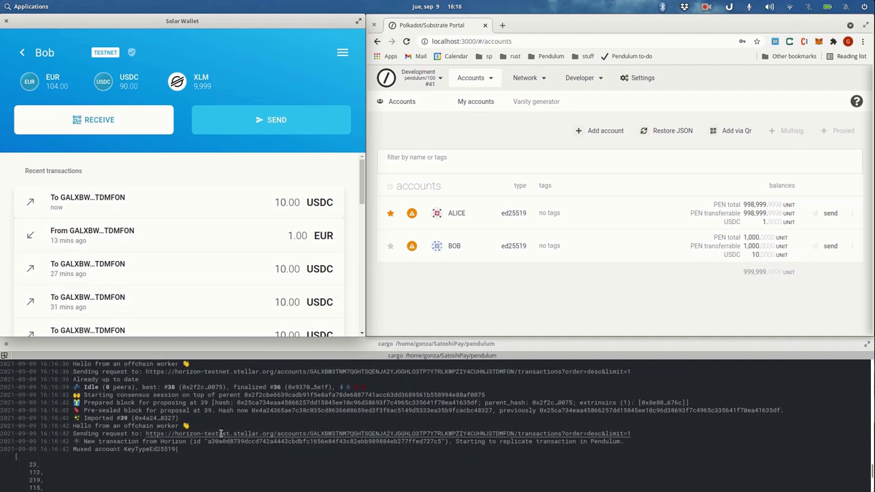
double_click(241, 443)
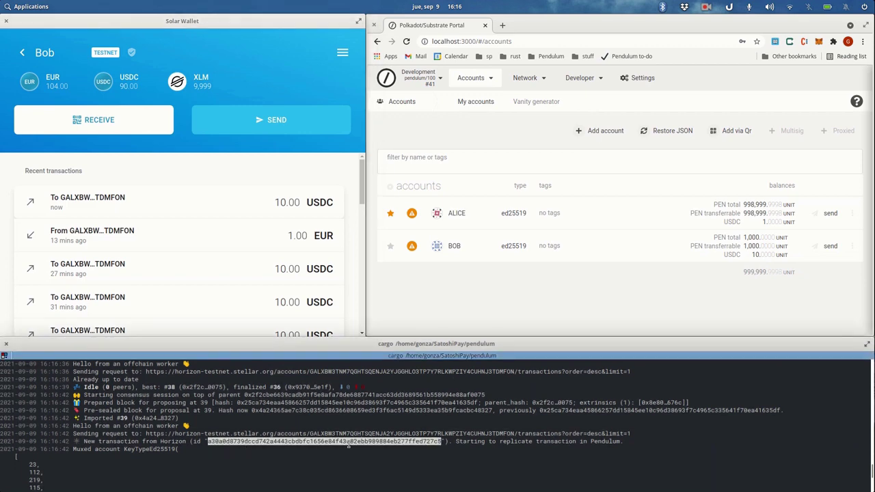
left_click(503, 24)
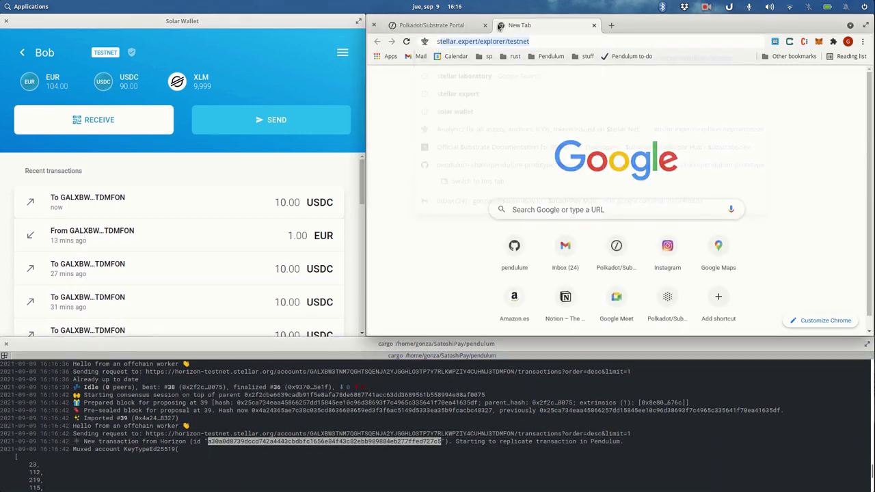
type("stel")
key("Return")
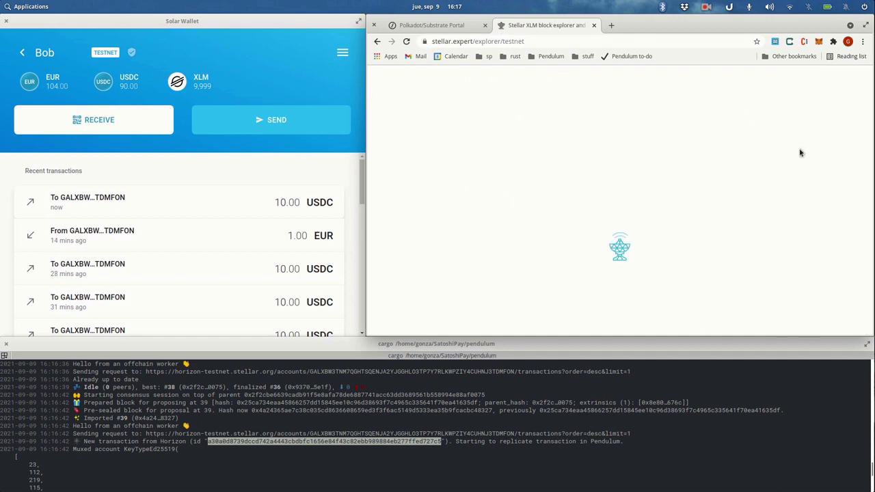
left_click(805, 84)
key("ctrl+v")
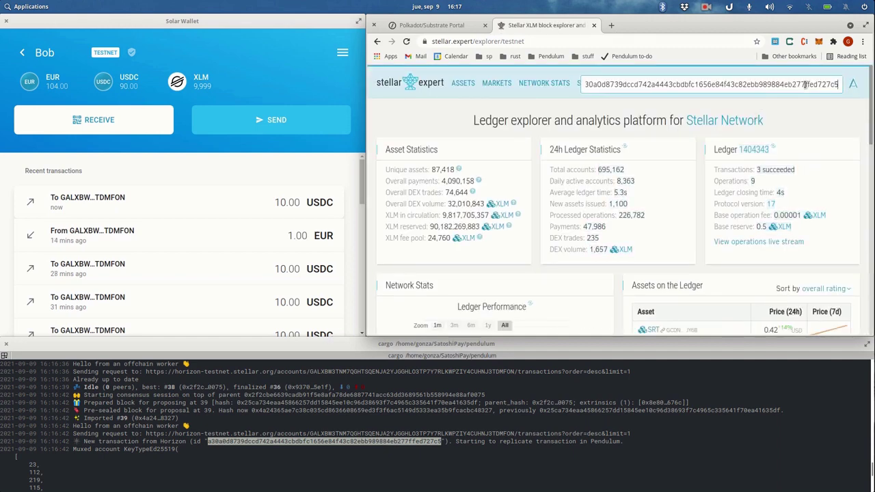
key("Return")
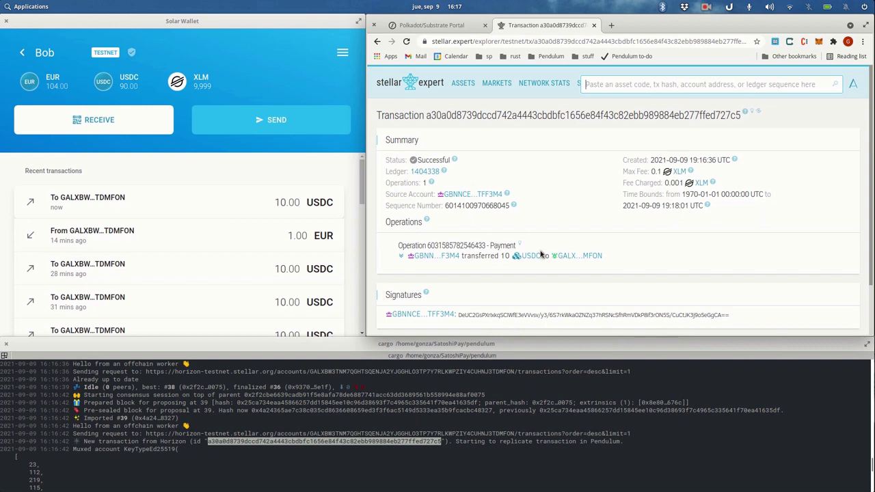
Step: Examine the receiving escrow account's balances in the explorer, and return to the portal's accounts page and the latest node log entries
left_click(572, 255)
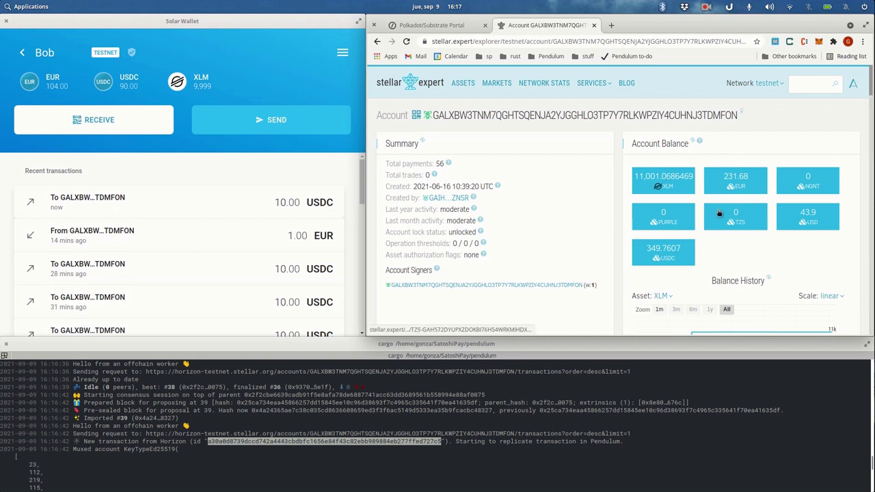
scroll(463, 239, "down", 1)
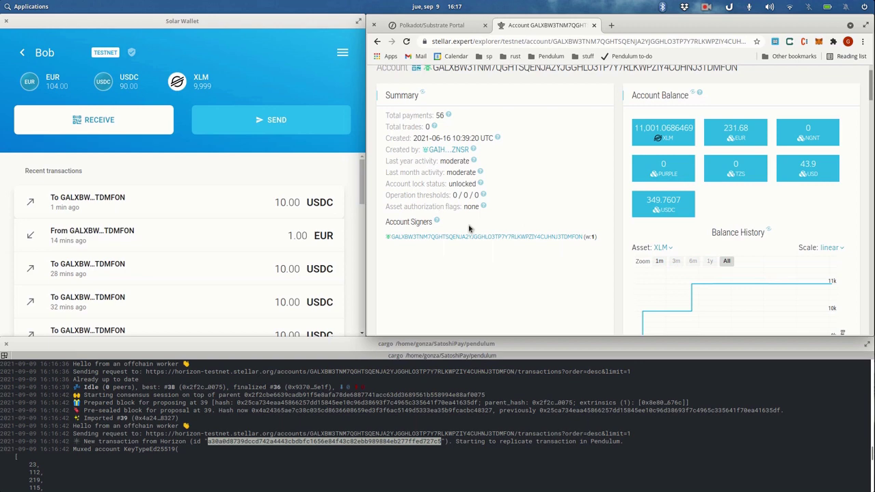
left_click(437, 26)
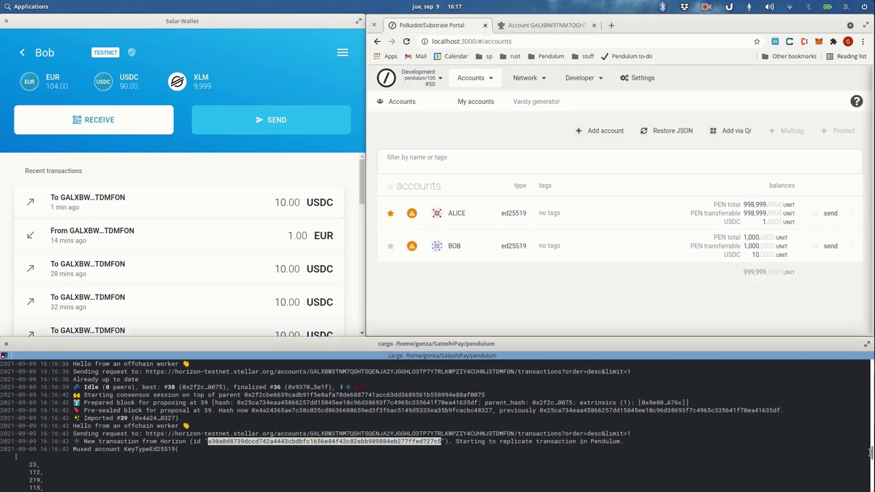
scroll(857, 453, "down", 2)
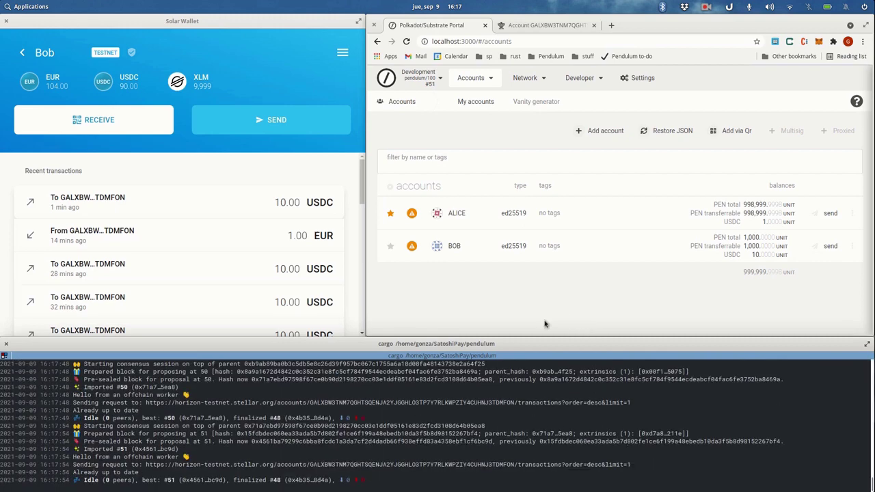
Step: Switch Solar Wallet to the other testnet account and start a payment to the escrow account address copied from the Sublime Text note
left_click(19, 52)
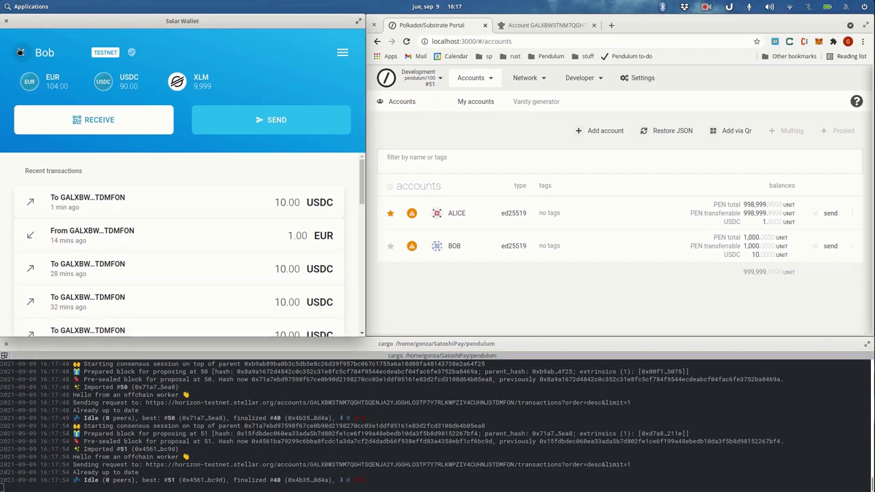
left_click(206, 130)
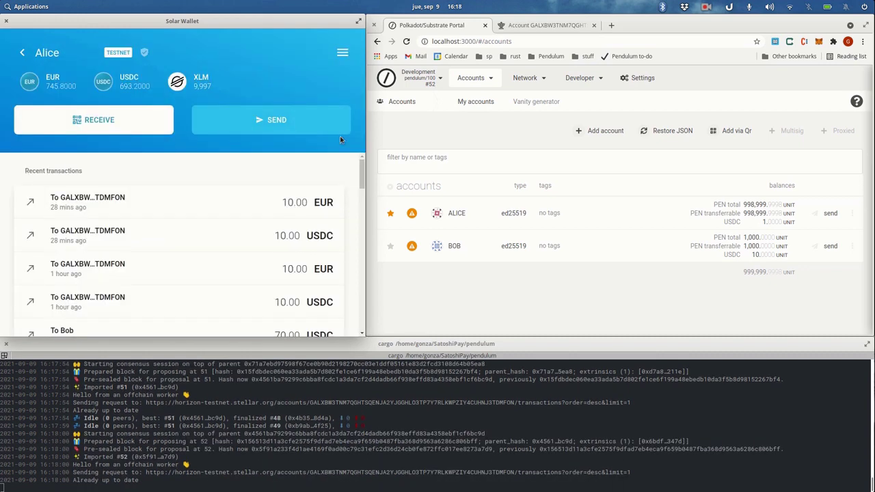
left_click(317, 119)
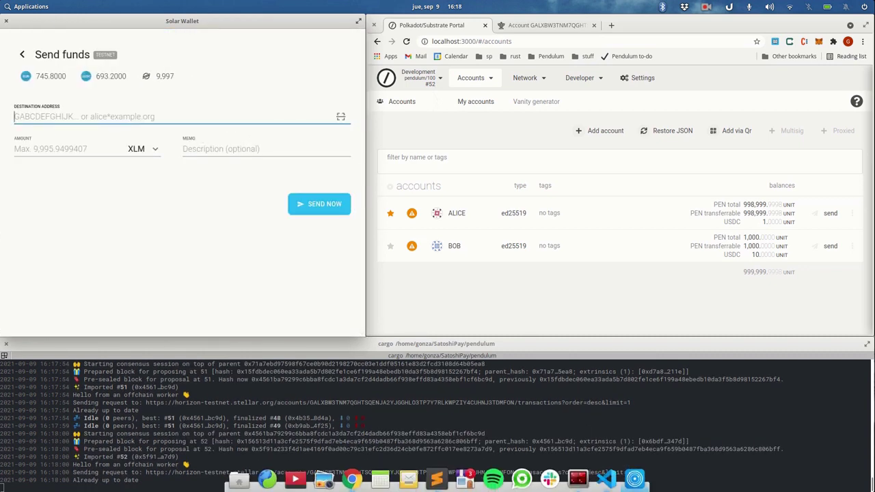
left_click(436, 478)
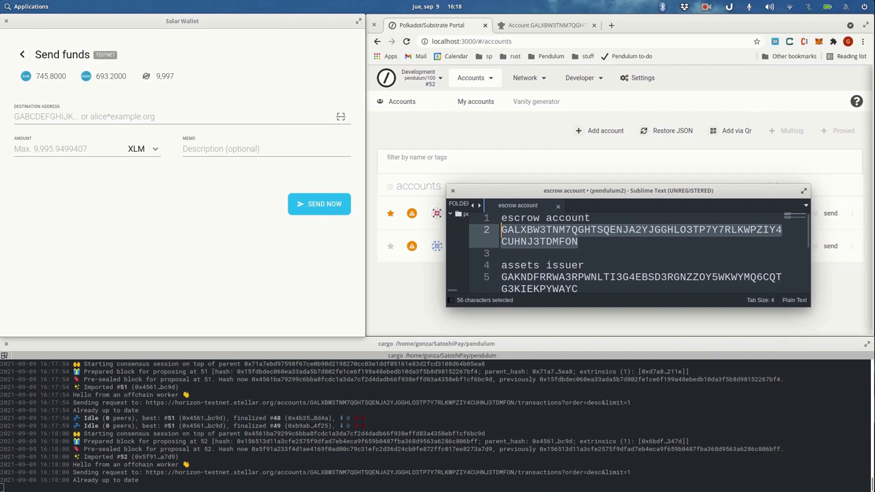
key("ctrl+c")
left_click(171, 117)
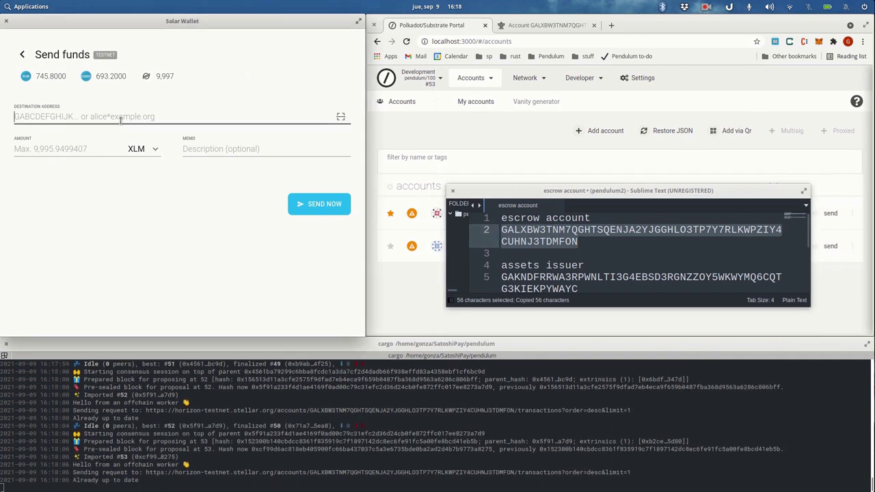
key("ctrl+v")
Step: Set the payment amount to 10 EUR, send it and confirm the transaction
left_click(82, 150)
type("10")
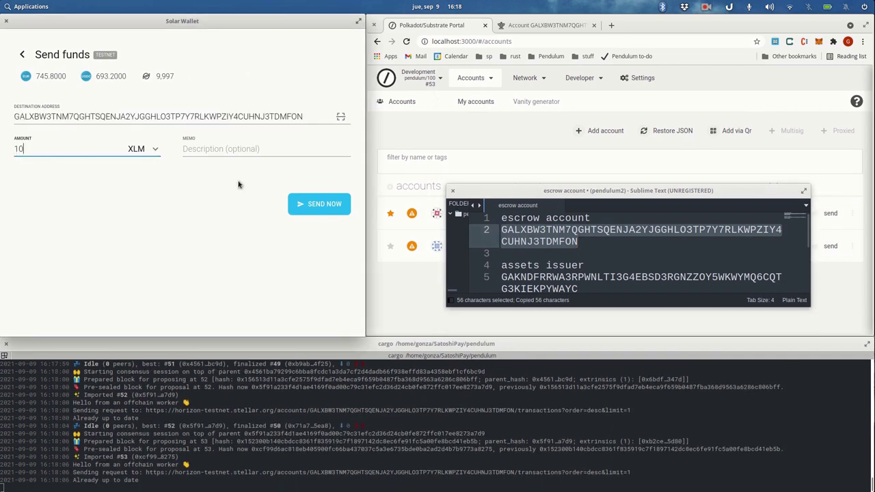
left_click(145, 149)
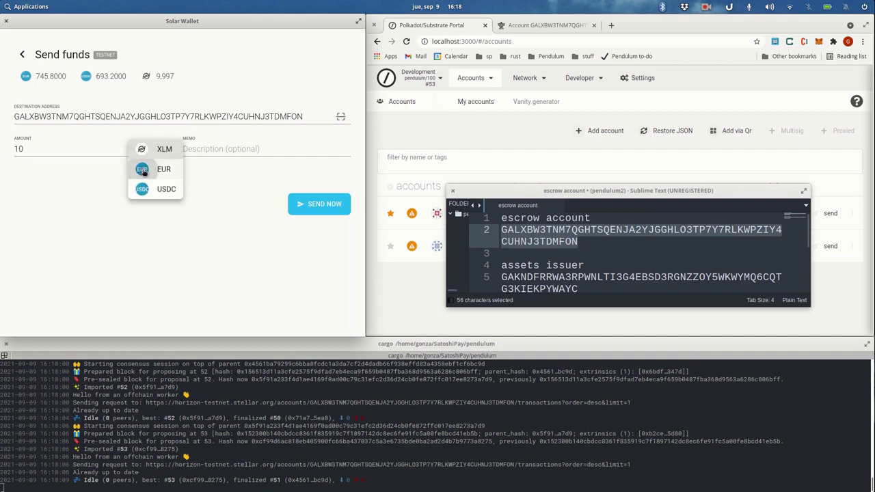
left_click(145, 168)
left_click(324, 204)
left_click(287, 236)
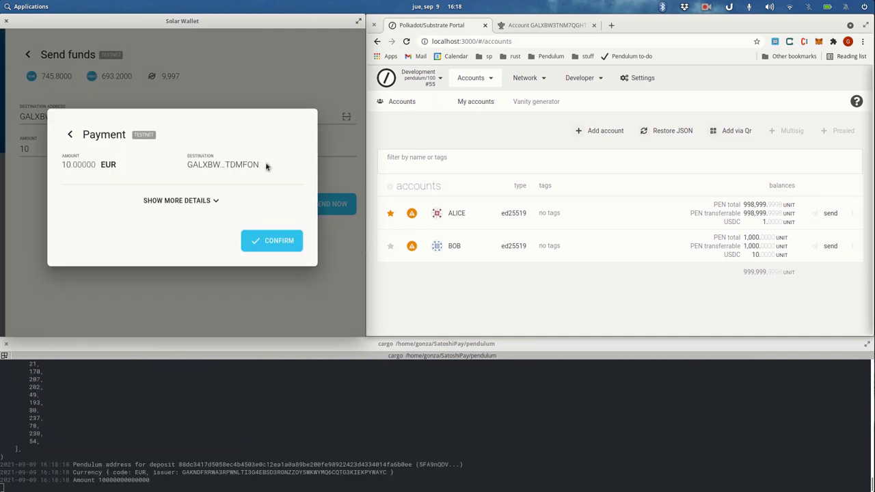
Step: Make a second payment of 10 USDC from the same account to the same escrow address and confirm it
left_click(253, 130)
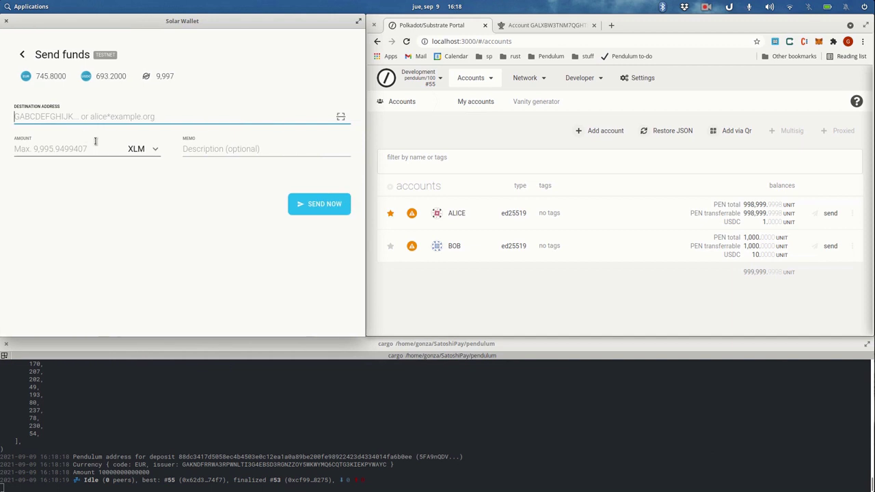
key("ctrl+v")
left_click(68, 147)
type("10")
left_click(158, 148)
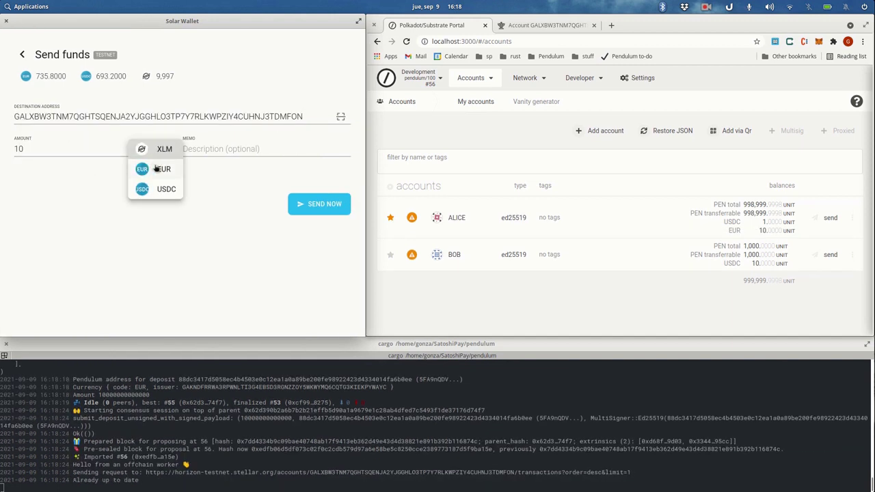
left_click(162, 189)
left_click(337, 205)
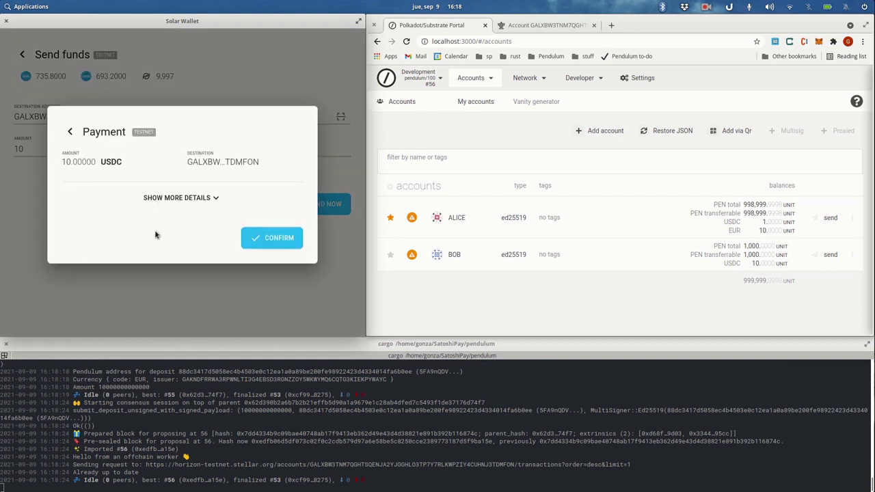
left_click(290, 239)
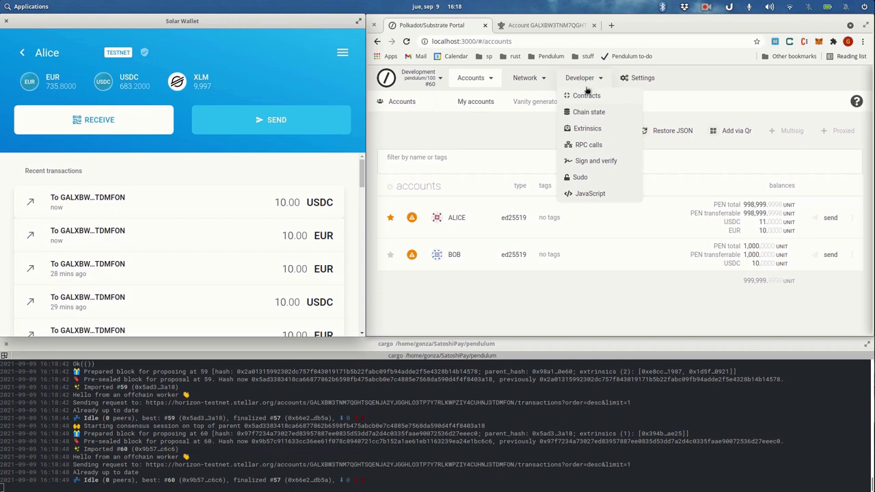
Step: Open the portal's Contracts page and remove the old Pendulum AMM contract that is not on-chain
left_click(587, 94)
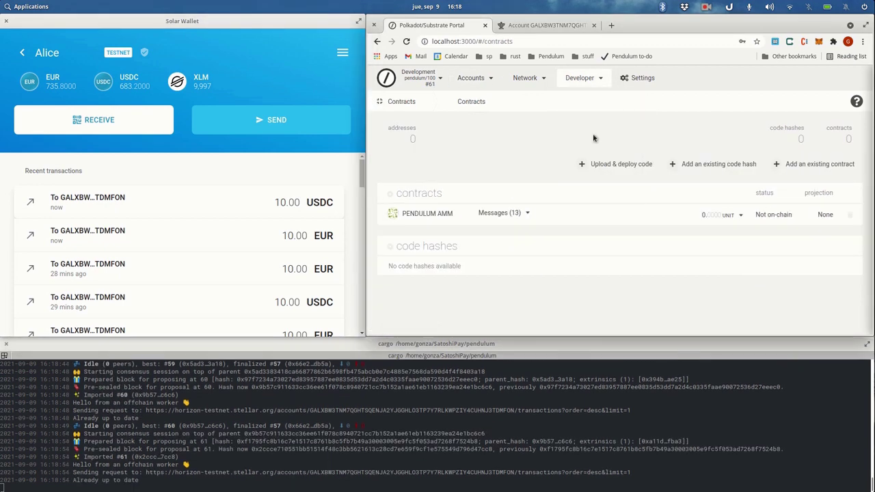
left_click(850, 216)
left_click(792, 188)
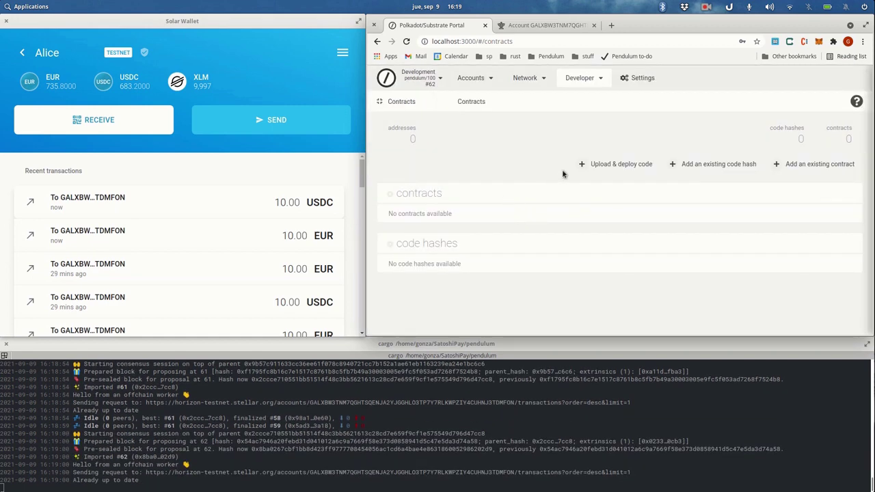
Step: Start a code upload and deployment with the pendulum_amm.contract bundle and proceed to the constructor parameters
left_click(607, 162)
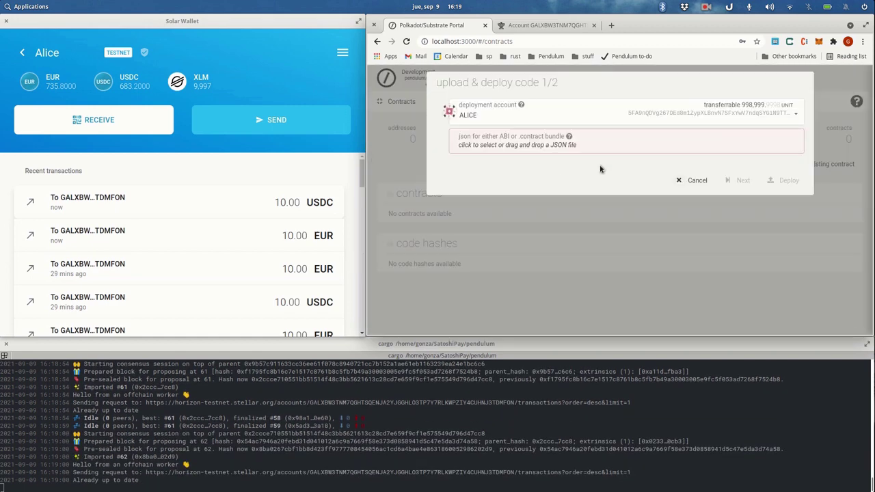
left_click(613, 140)
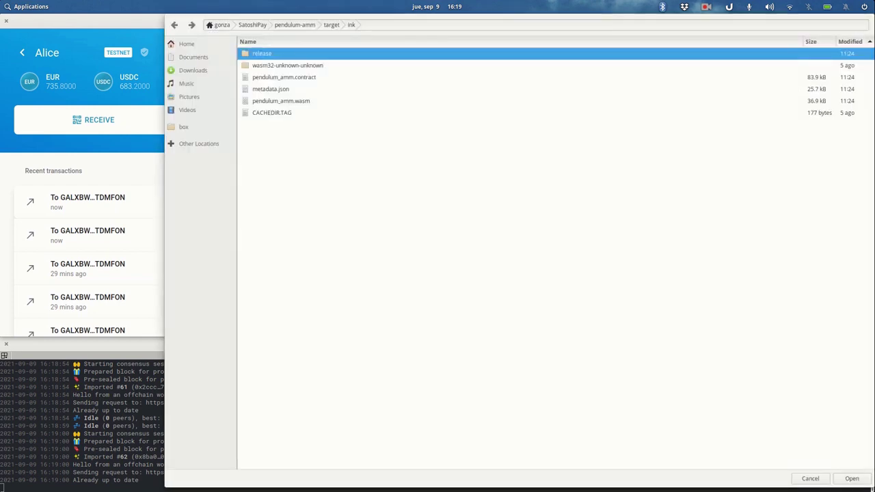
left_click(284, 77)
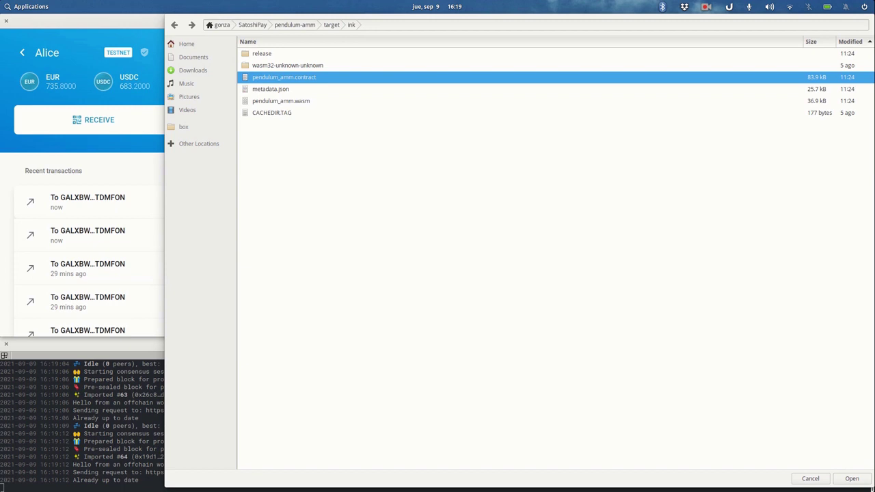
key("Return")
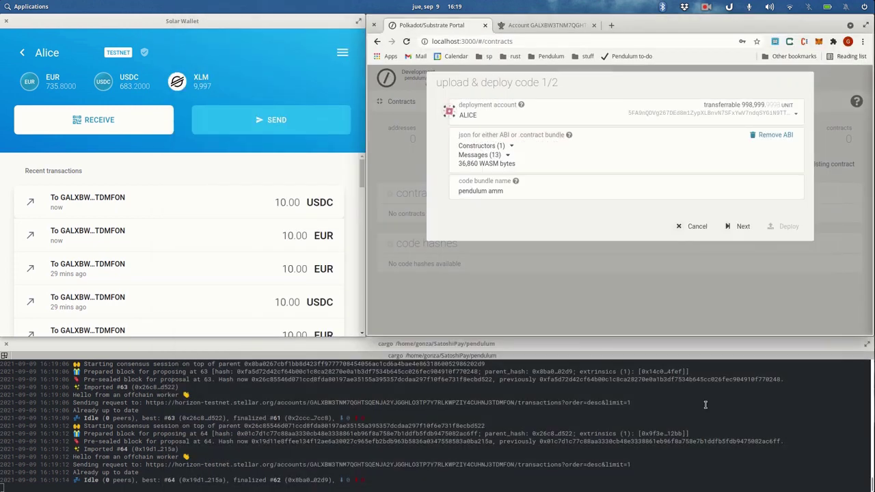
left_click(737, 226)
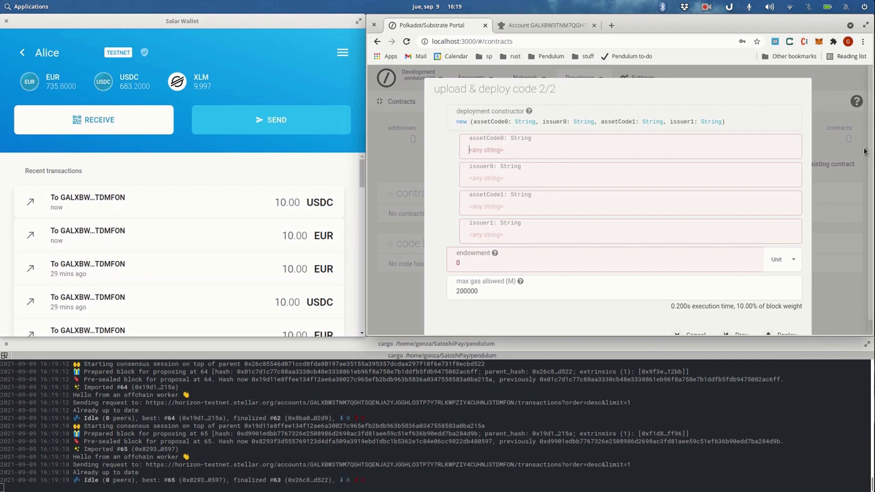
Step: Set assetCode0 to USDC and assetCode1 to EUR, using the assets issuer address from the Sublime Text note for both issuers
type("USDC")
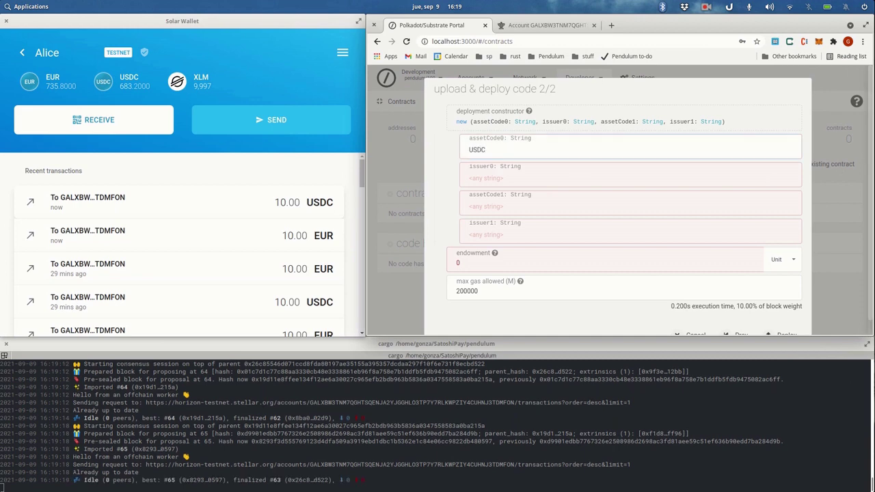
left_click(437, 478)
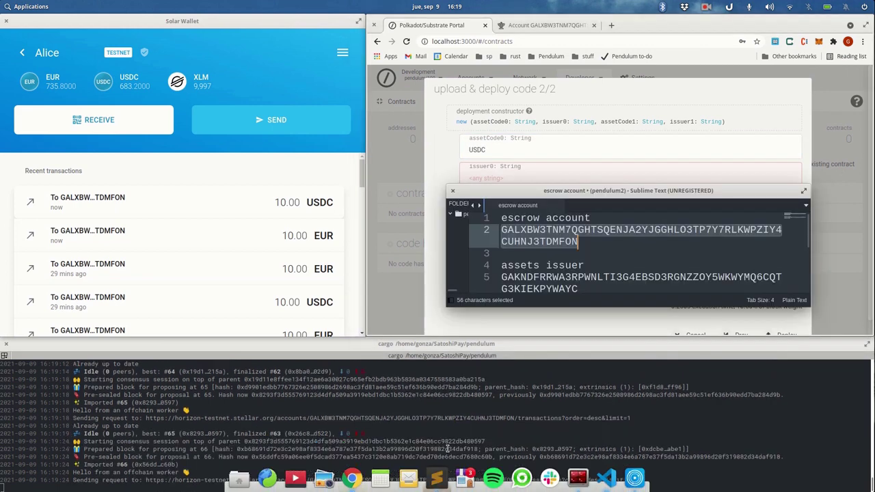
triple_click(533, 288)
left_click(514, 171)
key("ctrl+v")
left_click(543, 207)
type("EU")
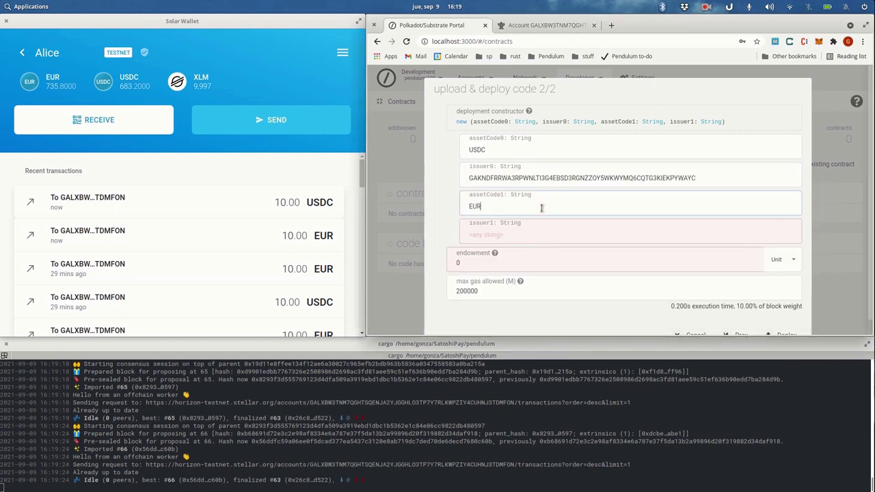
left_click(537, 236)
key("ctrl+v")
Step: Set the endowment to 1000 Unit, deploy the contract, and sign and submit the transaction
left_click(519, 262)
type("1")
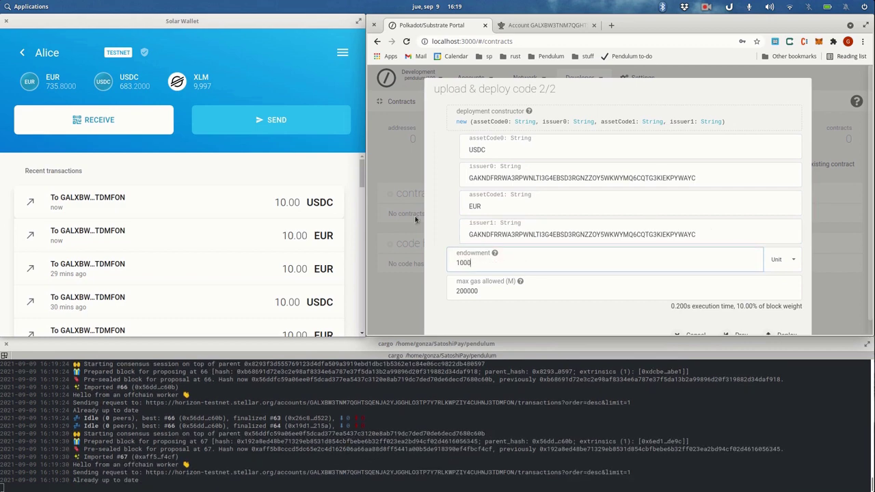
scroll(655, 249, "down", 1)
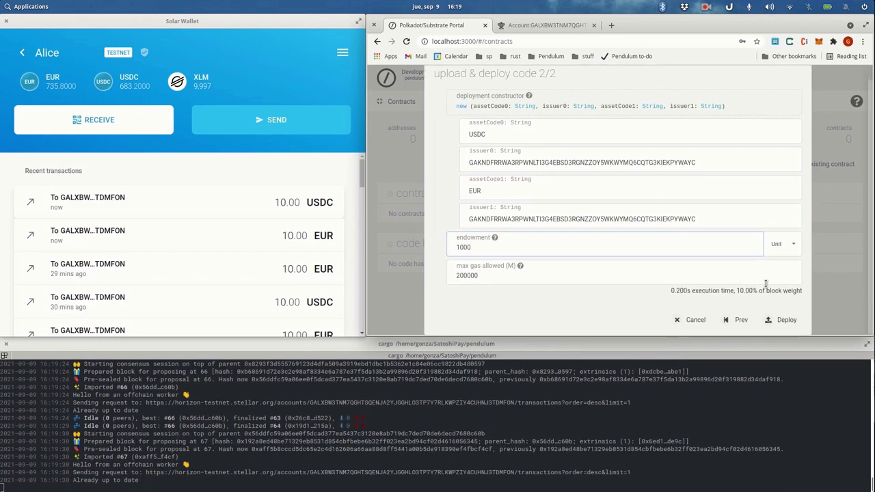
left_click(786, 319)
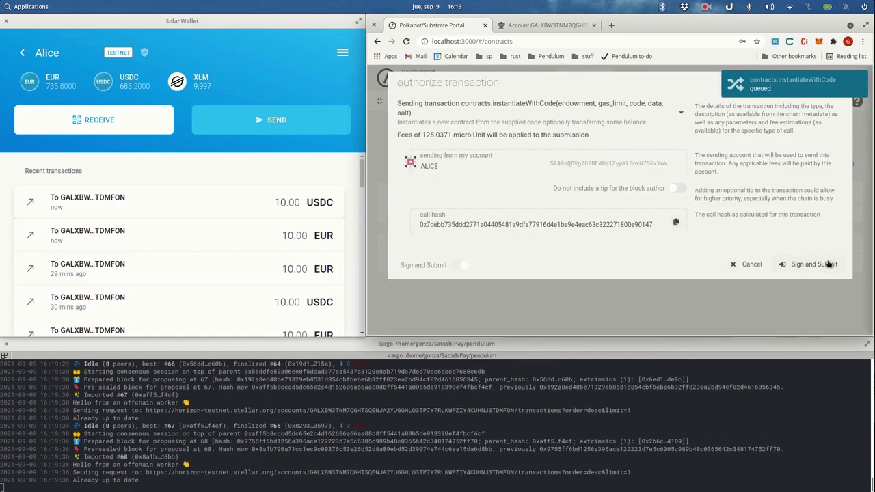
left_click(827, 264)
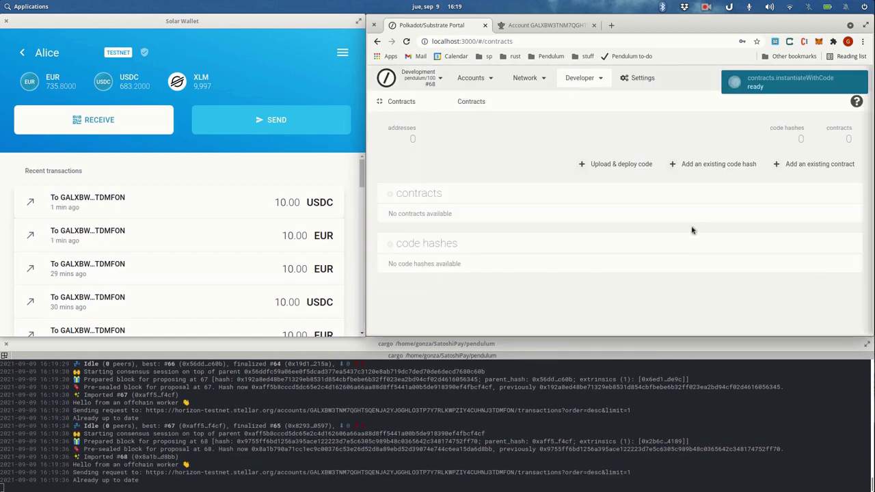
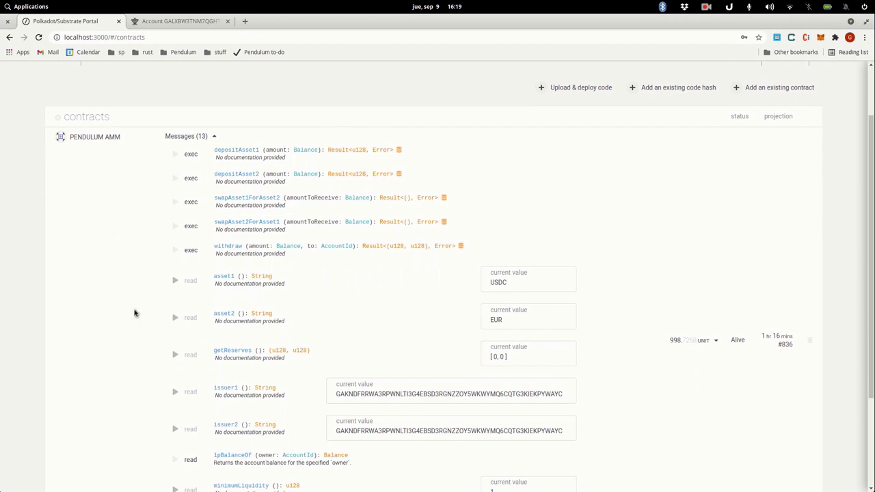
Step: Examine the deployed Pendulum AMM contract's messages, asset and issuer values, reserves and total supply
scroll(113, 271, "down", 1)
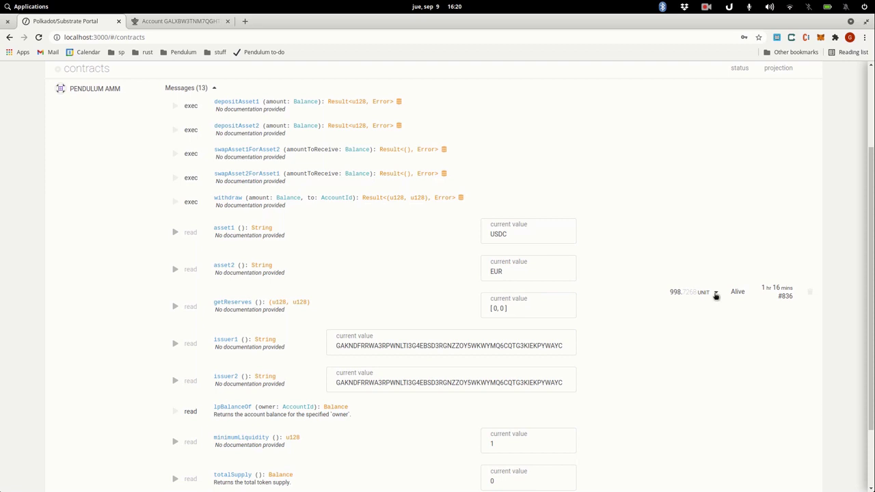
scroll(718, 299, "down", 2)
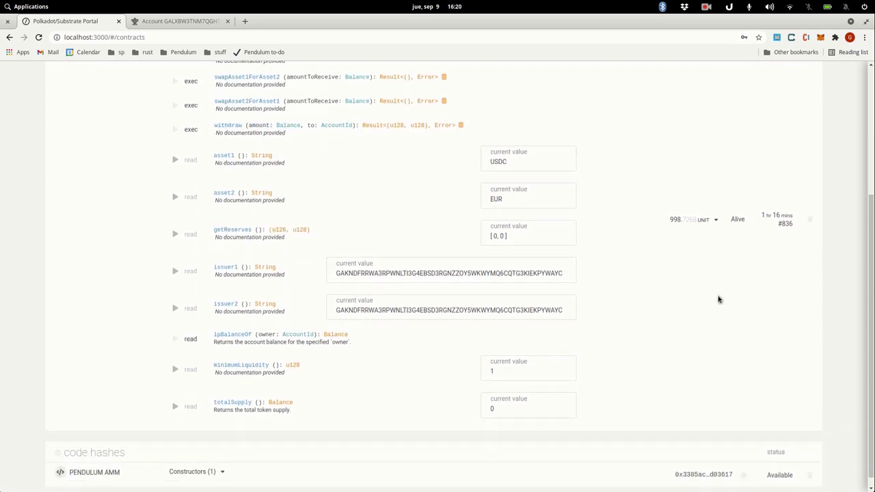
scroll(281, 345, "up", 2)
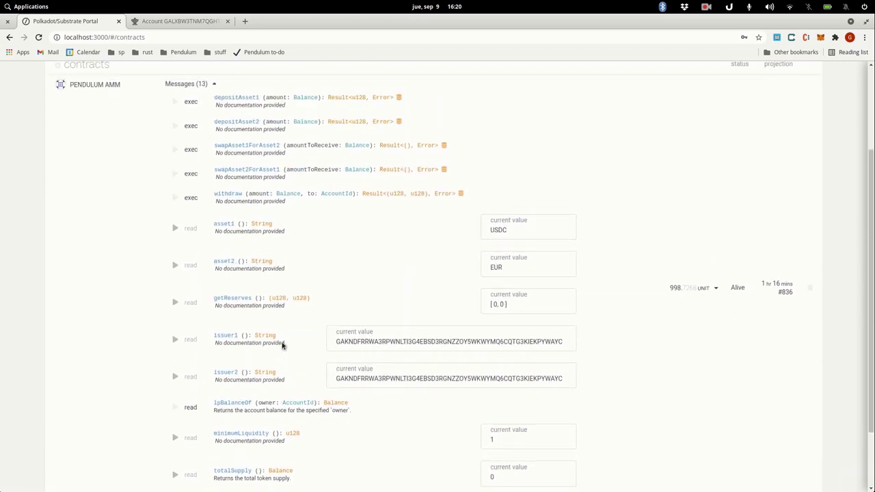
scroll(218, 251, "up", 2)
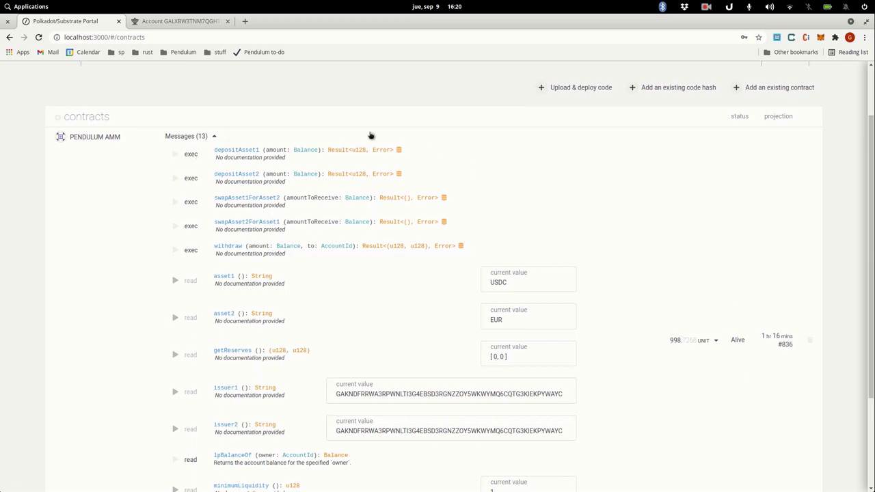
scroll(147, 122, "up", 2)
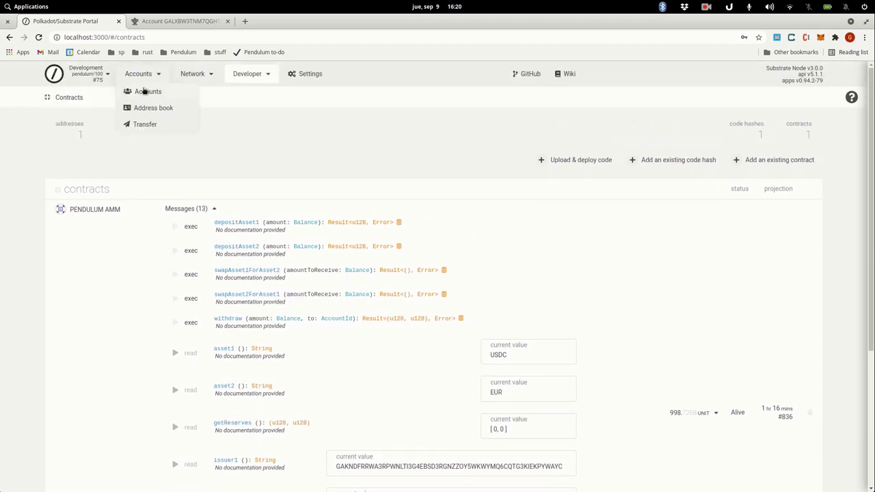
Step: Open the portal's accounts page in a separate browser window and tile it side by side with the contracts window
middle_click(145, 91)
left_click(198, 22)
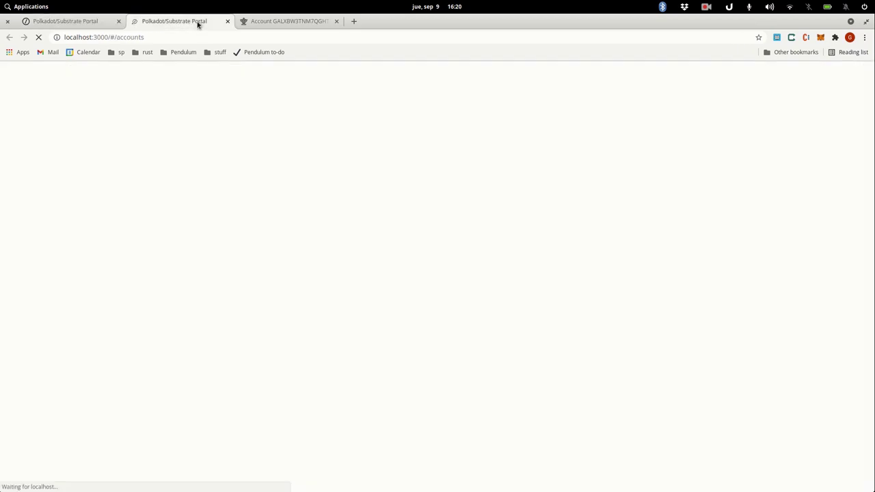
mouse_move(197, 22)
left_mouse_down()
mouse_move(412, 174)
mouse_move(524, 188)
mouse_move(437, 4)
mouse_move(188, 21)
left_mouse_up()
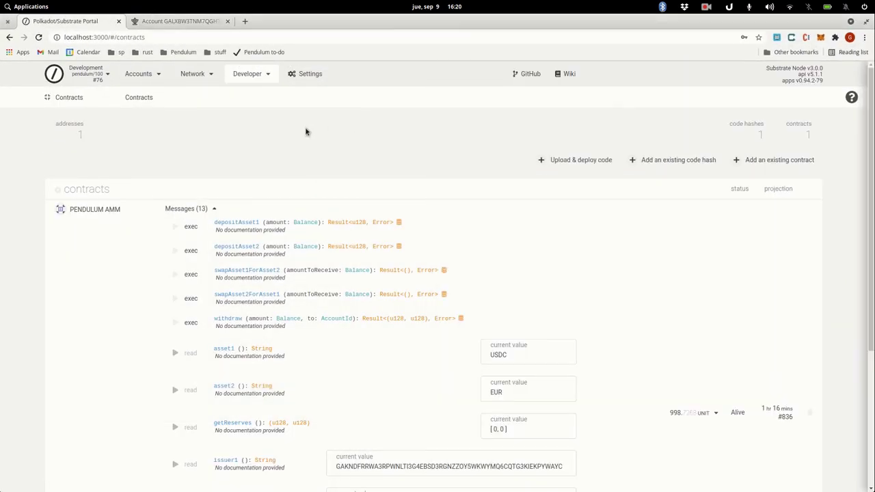
left_click_drag(392, 31, 1, 105)
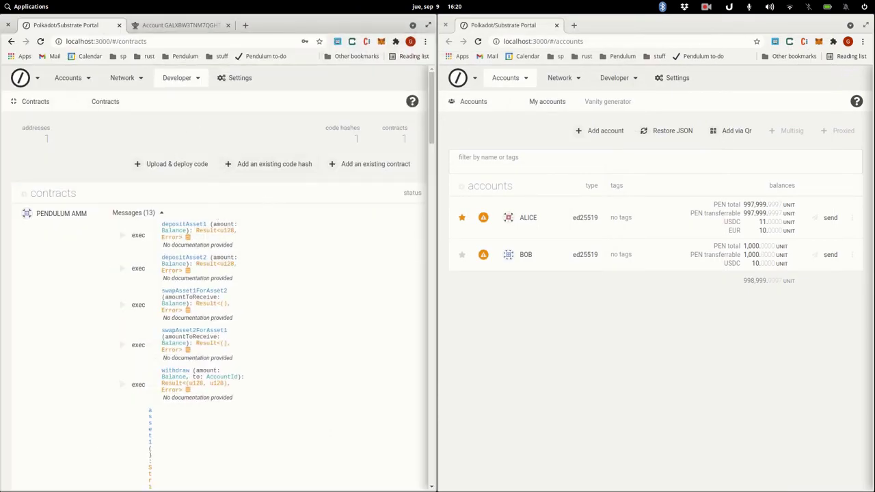
Step: Execute the AMM contract's depositAsset1 message from the first account with an amount of 5 Unit, and sign and submit the transaction
mouse_move(176, 77)
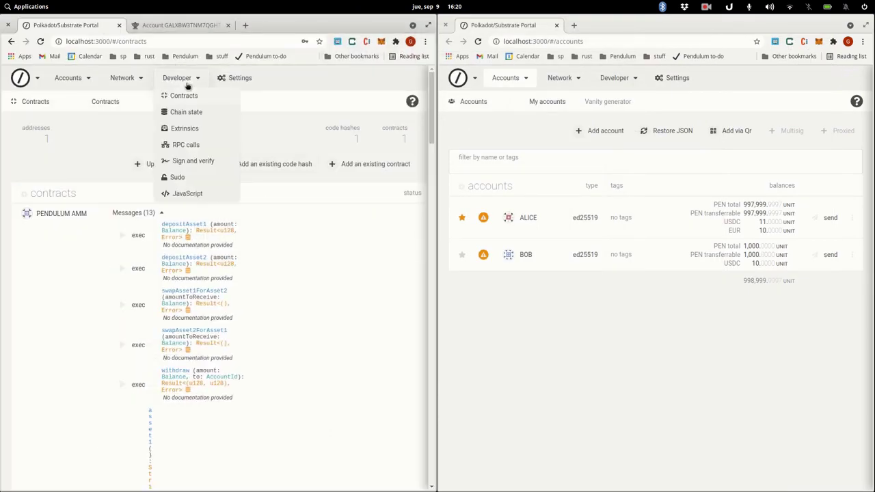
left_click(122, 235)
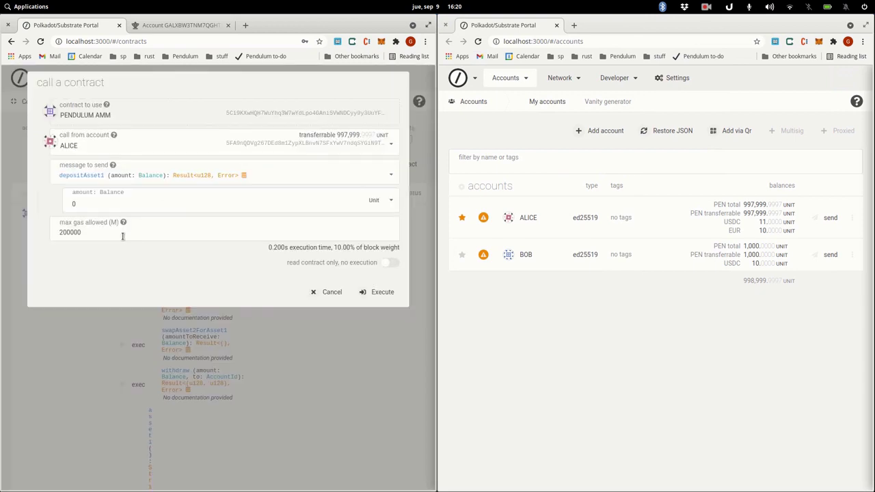
left_click(144, 206)
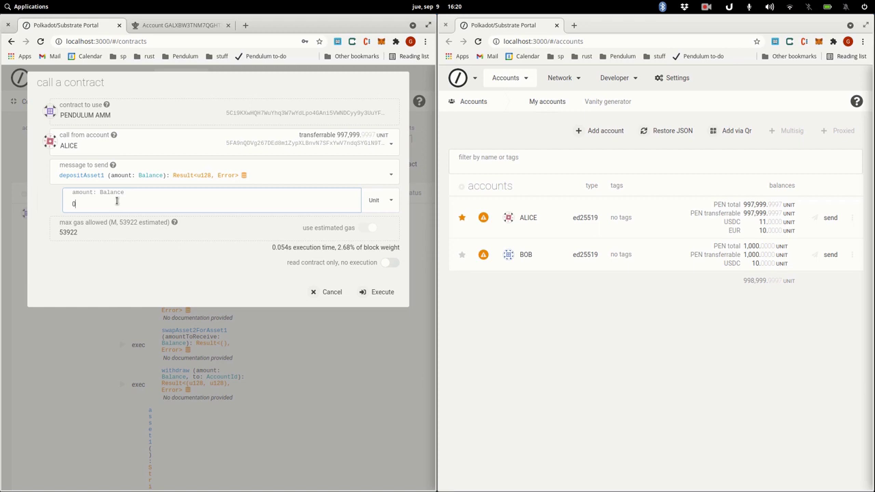
key("BackSpace")
type("5")
left_click(380, 293)
left_click(359, 246)
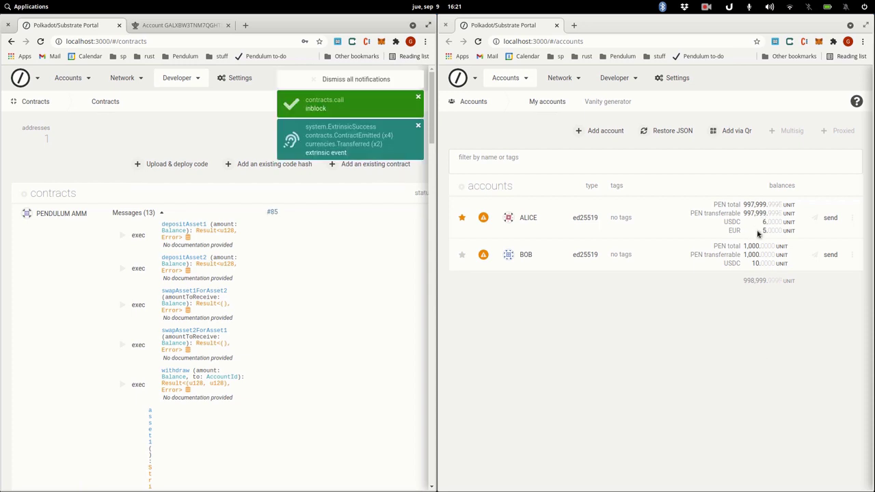
Step: Examine the AMM contract's reserves, total supply and expanded USDC and EUR balances in a maximized window, and restore the side-by-side layout
key("super+Up")
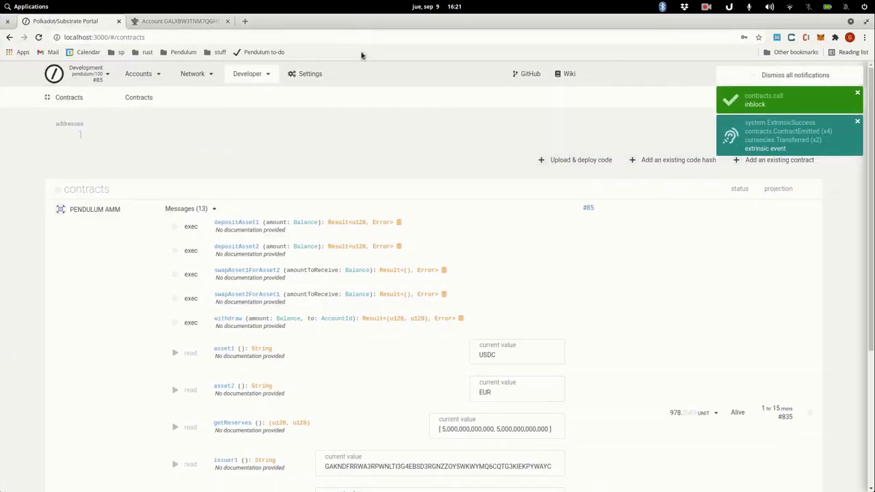
scroll(646, 357, "down", 3)
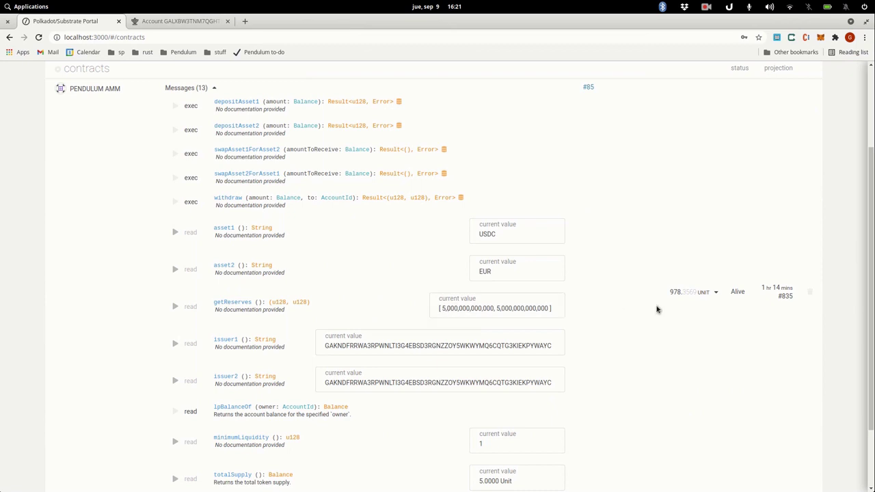
left_click(715, 292)
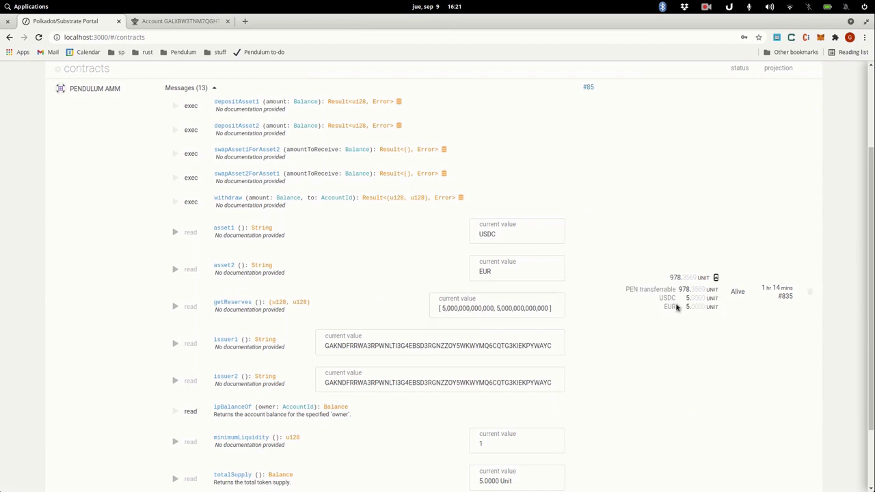
left_click_drag(686, 297, 701, 307)
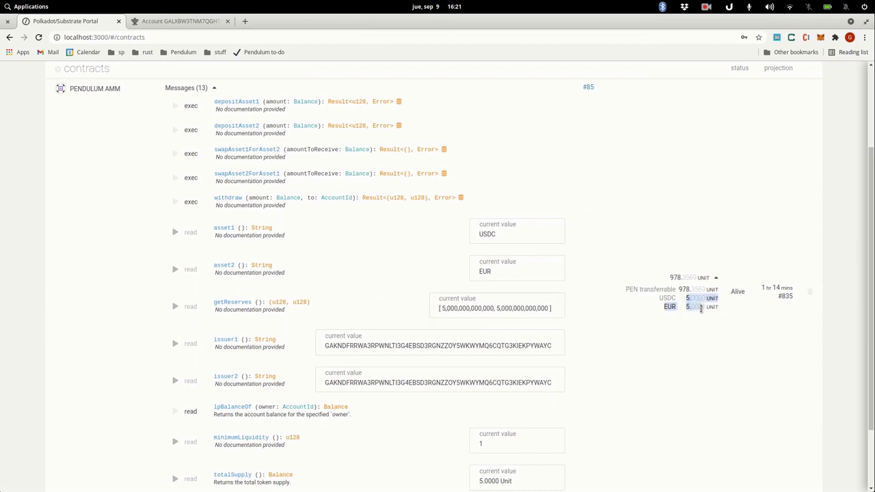
left_click(605, 152)
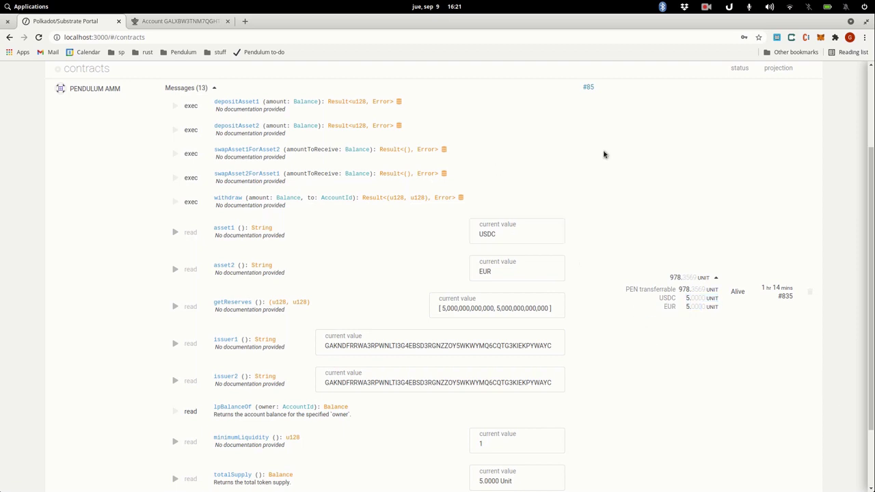
double_click(602, 26)
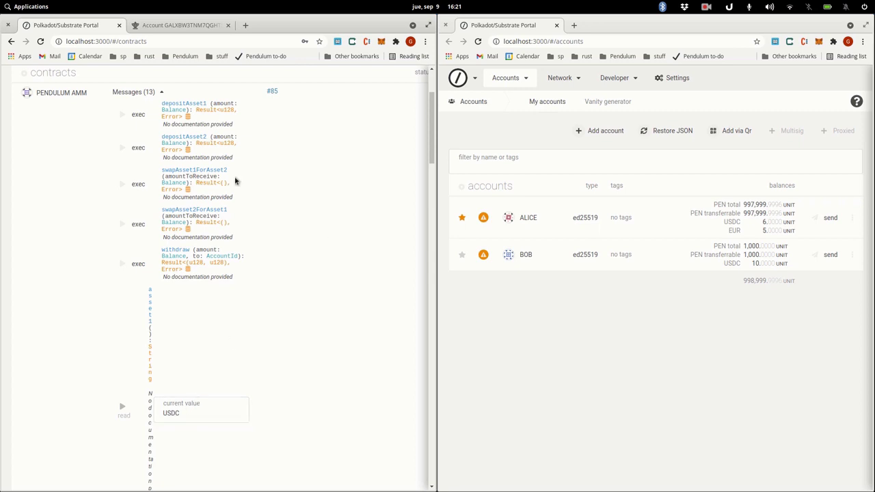
Step: Execute swapAsset1ForAsset2 from the second account with amountToReceive 1 Unit, enter the account password, and sign and submit the transaction
left_click(133, 186)
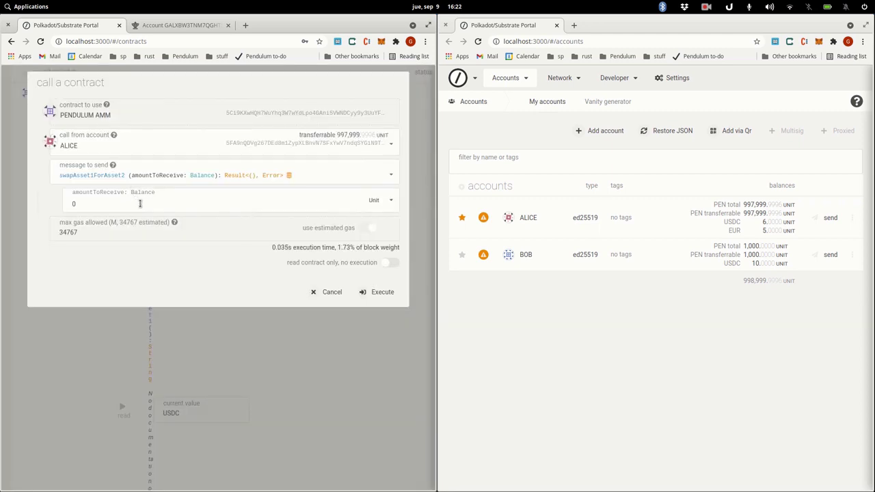
left_click(140, 203)
type("1")
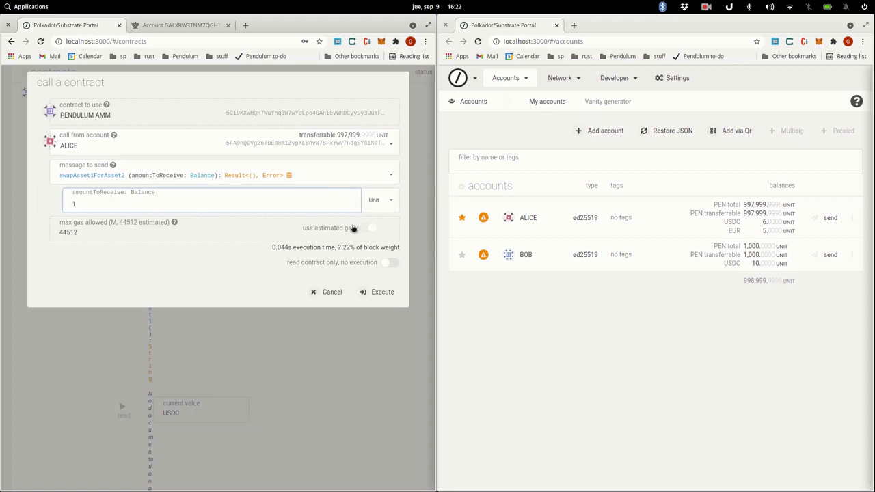
left_click(137, 151)
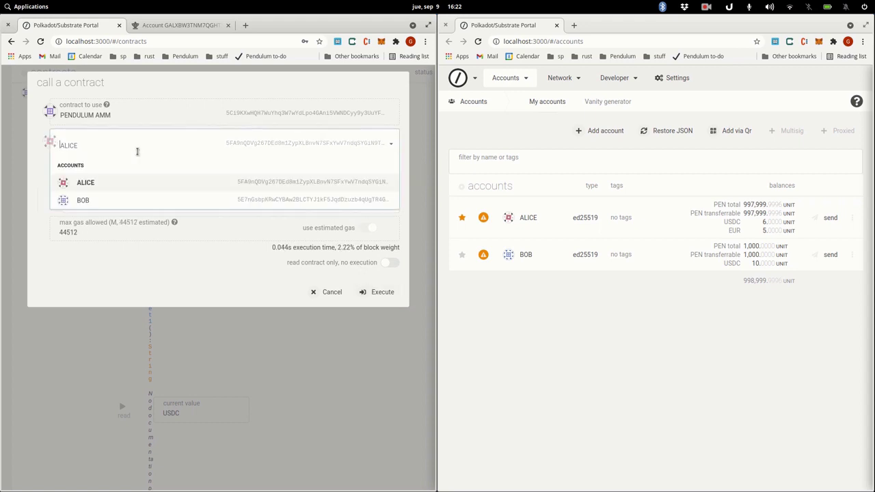
left_click(123, 198)
left_click(377, 293)
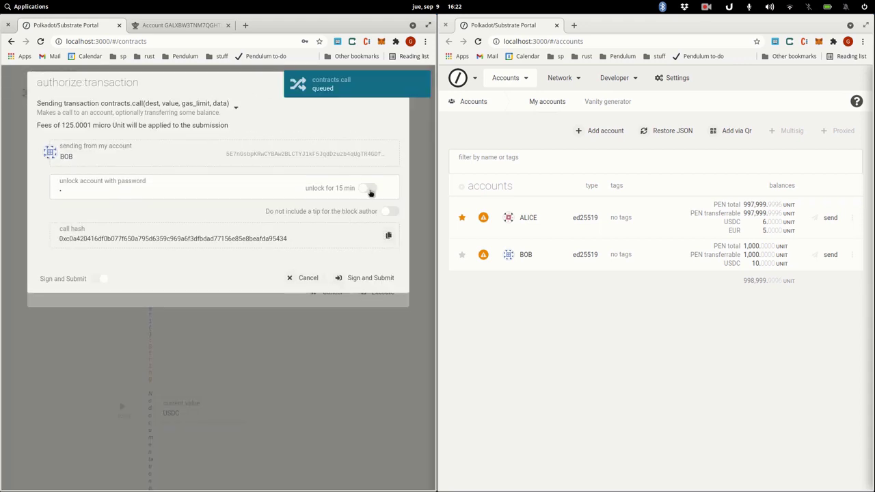
type("a")
left_click(371, 277)
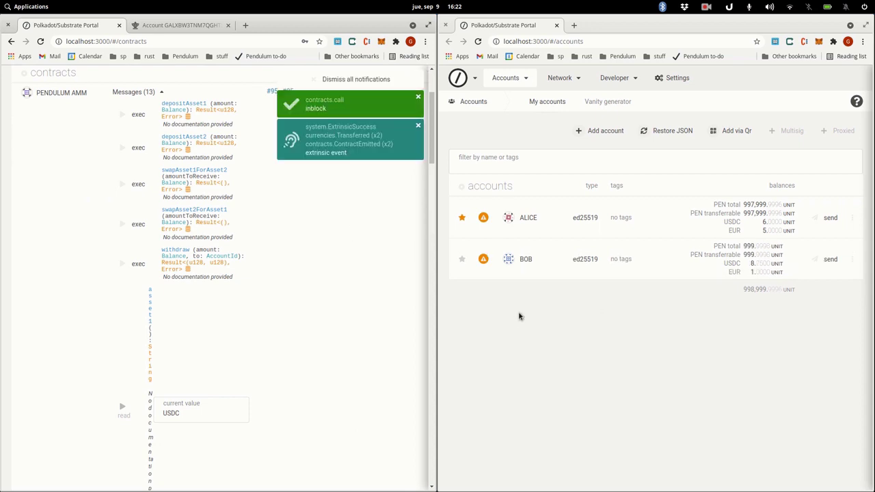
Step: Check the second account's USDC and EUR balances and review the AMM contract's message list
triple_click(750, 273)
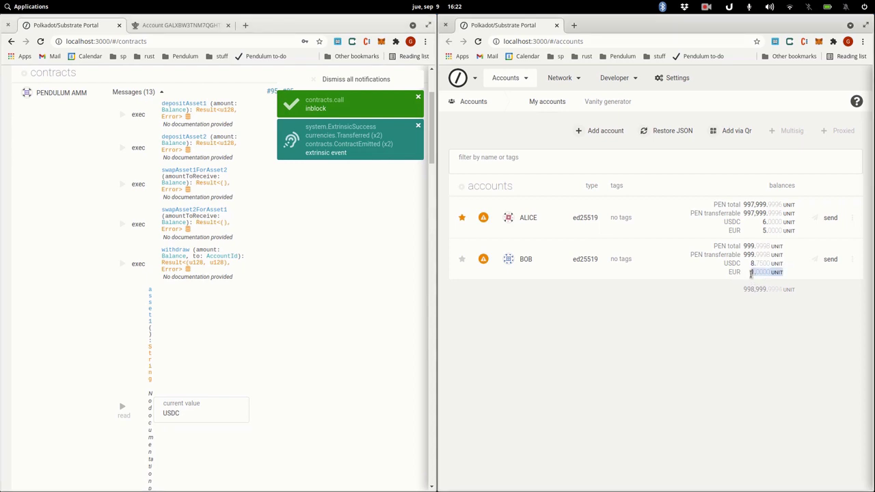
left_click(748, 268)
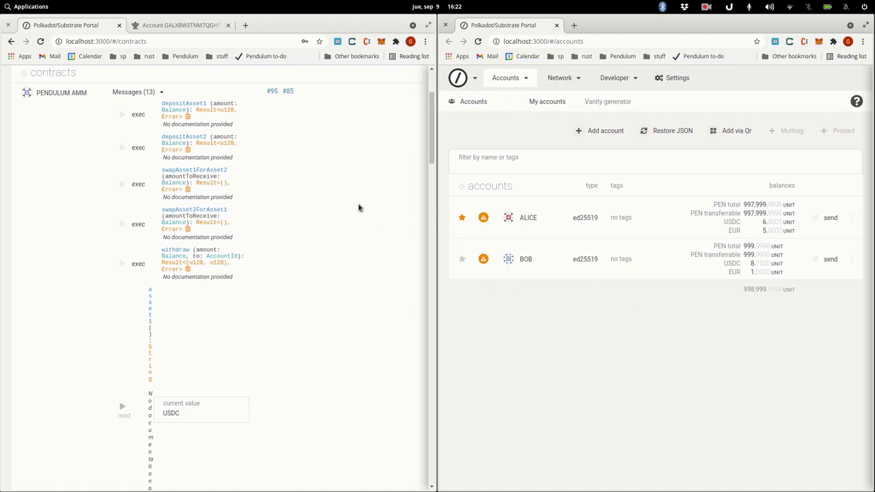
scroll(326, 246, "up", 3)
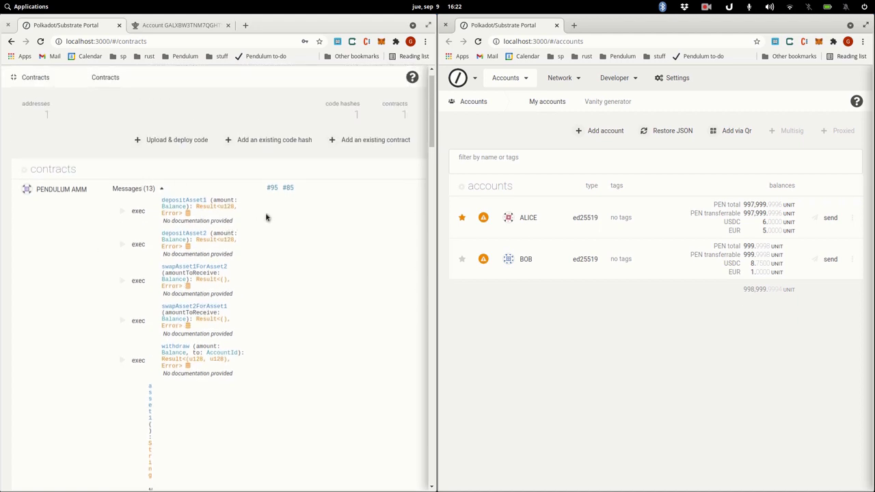
scroll(277, 216, "down", 1)
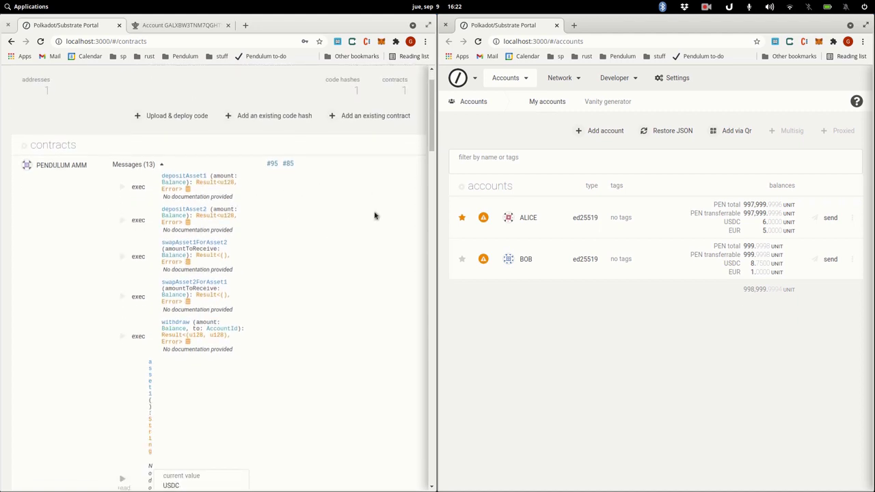
scroll(361, 209, "up", 2)
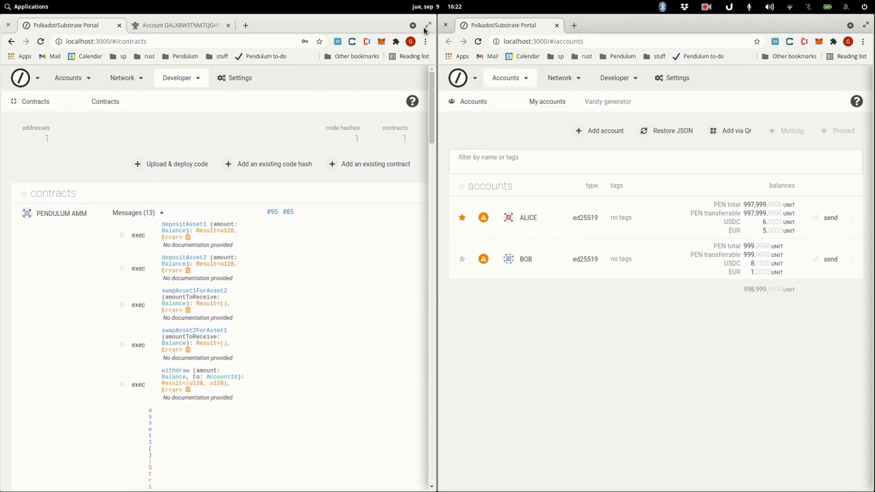
Step: Close the contracts window to fit the accounts window beside Solar Wallet, and open the second account in the wallet
left_click(8, 26)
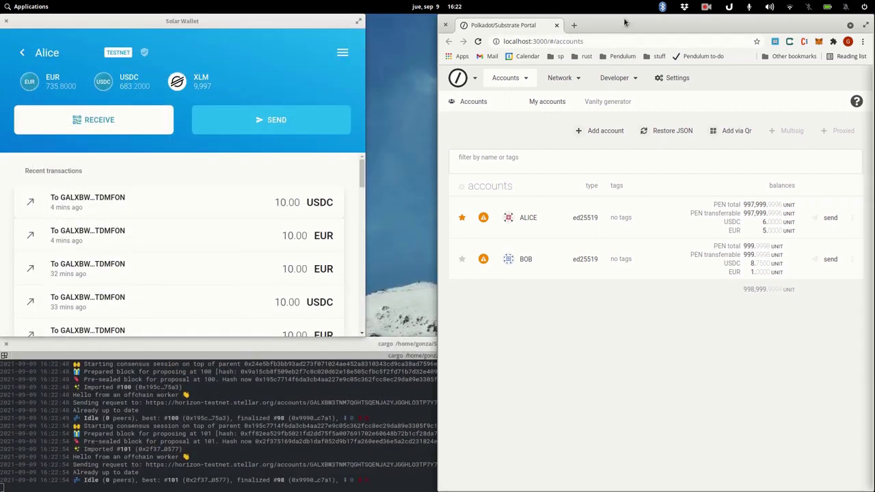
left_click_drag(627, 23, 579, 22)
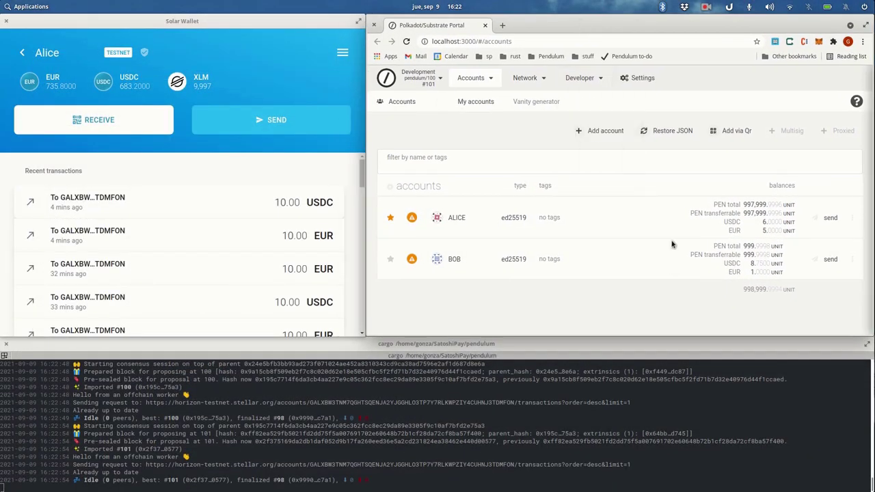
left_click(22, 53)
left_click(71, 168)
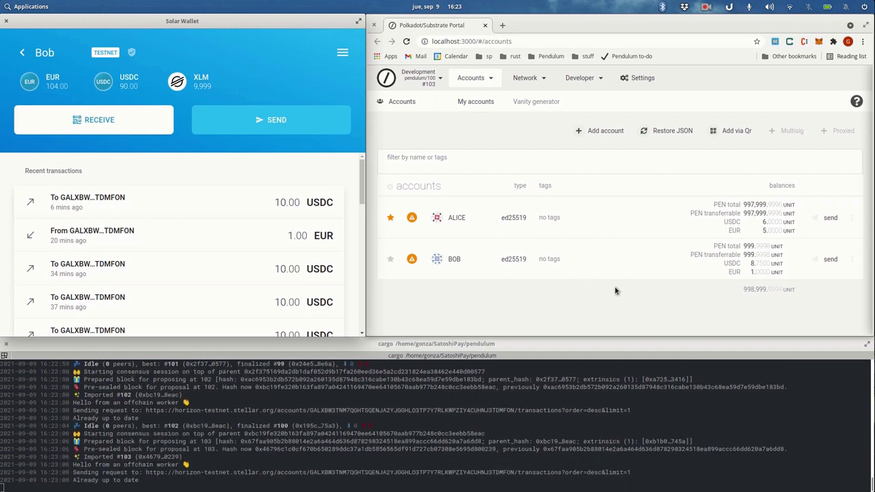
Step: Open the portal's extrinsics page and choose the stellarBridge extrinsic withdrawToStellar(asset_code, asset_issuer, amount)
mouse_move(582, 80)
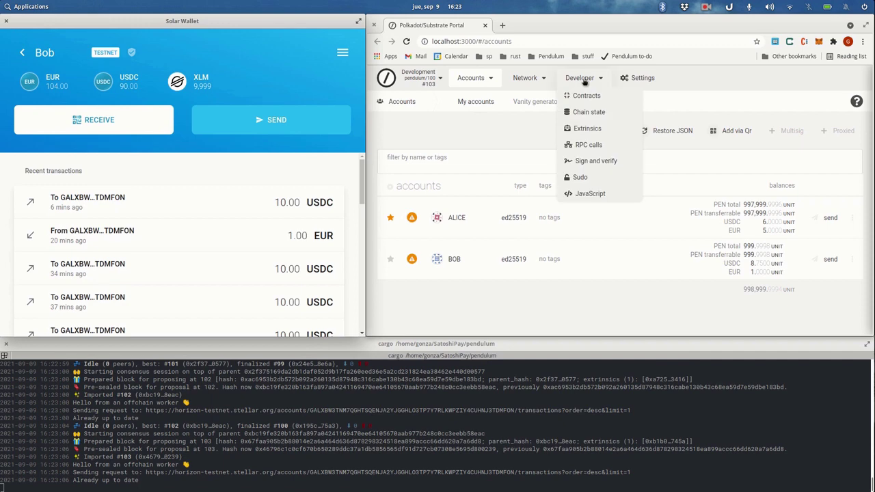
left_click(589, 129)
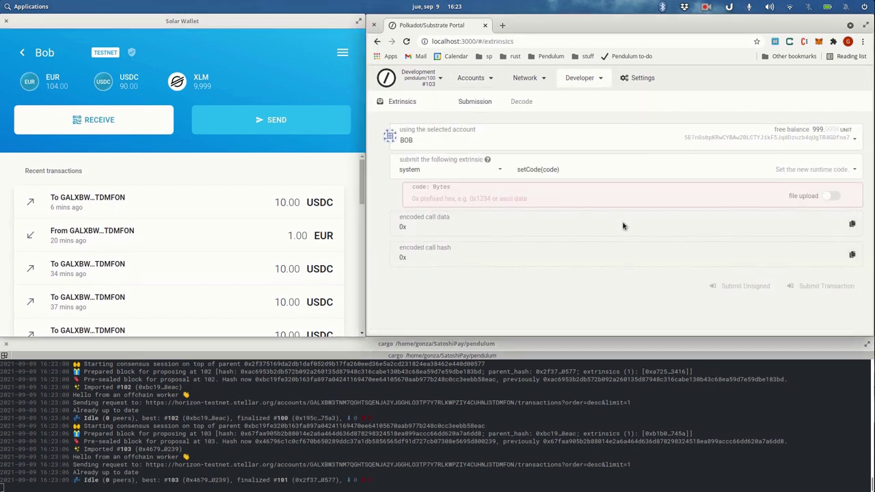
left_click(475, 173)
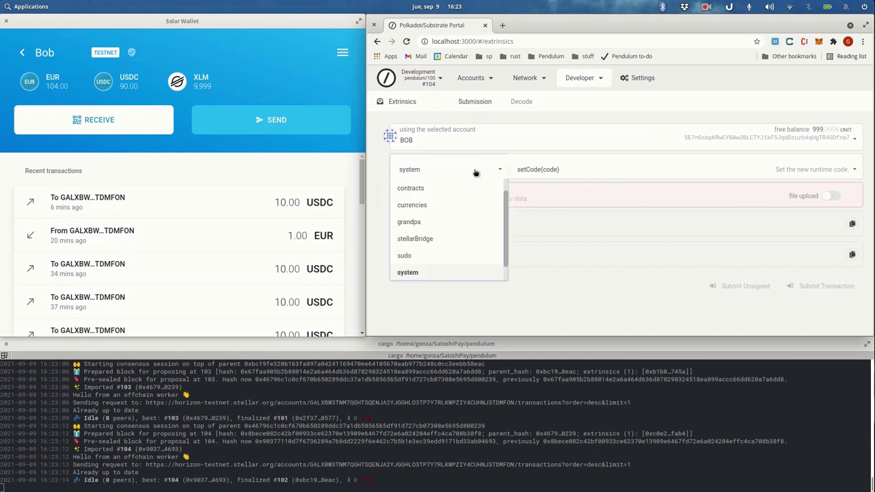
left_click(446, 236)
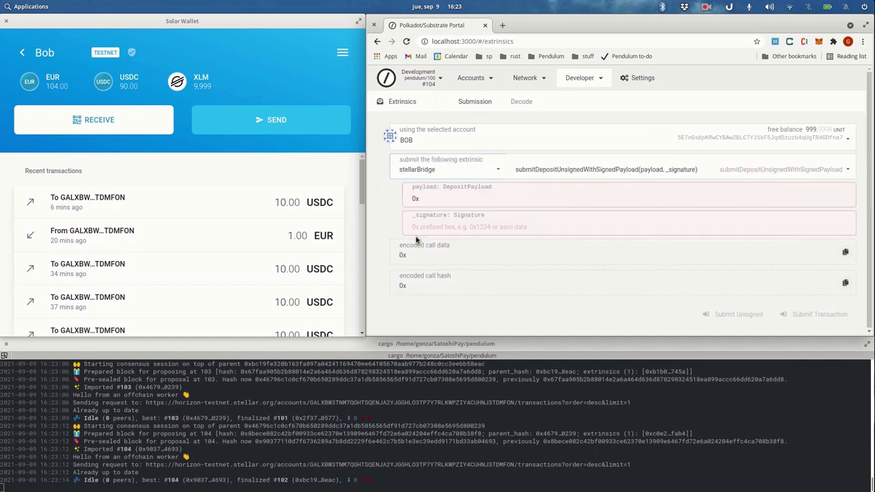
left_click(572, 170)
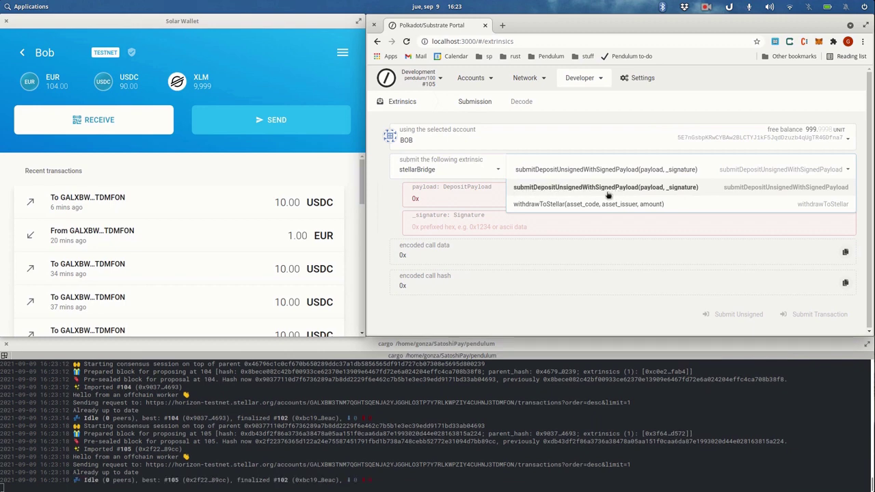
left_click(570, 206)
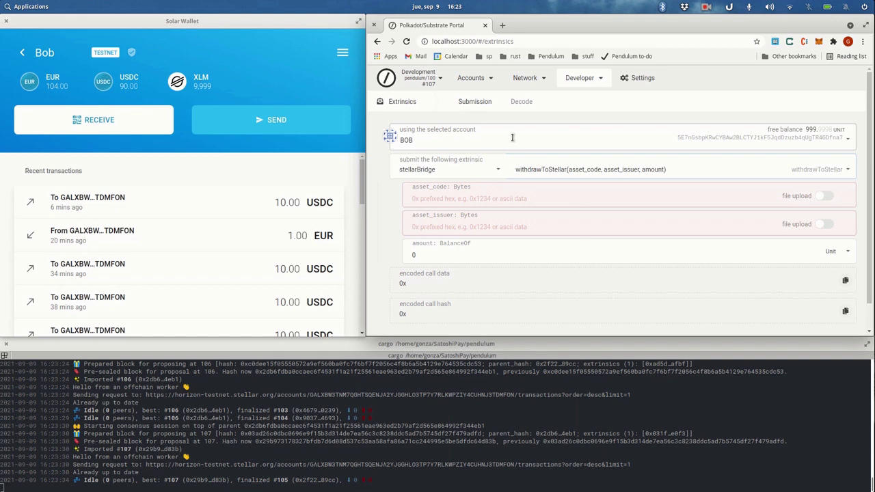
Step: Set the withdrawal's asset_code to EUR and its asset_issuer to the assets issuer address from the Sublime Text note
left_click(529, 202)
type("EUR")
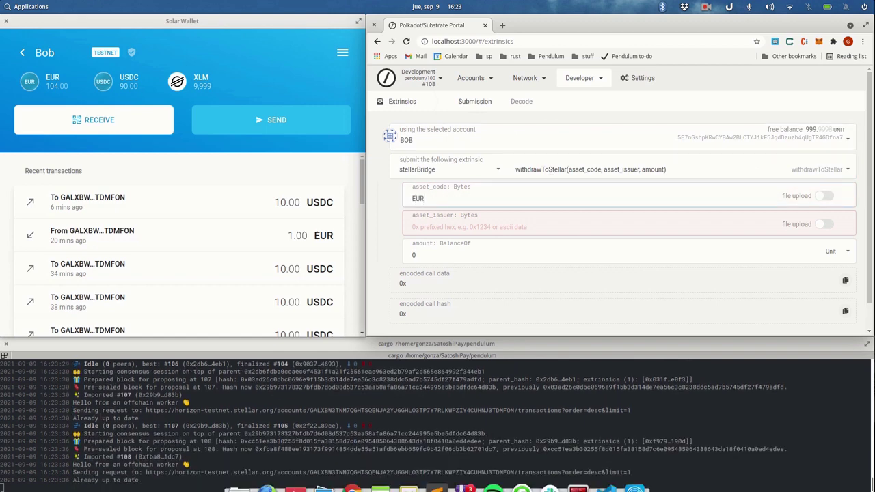
left_click(435, 478)
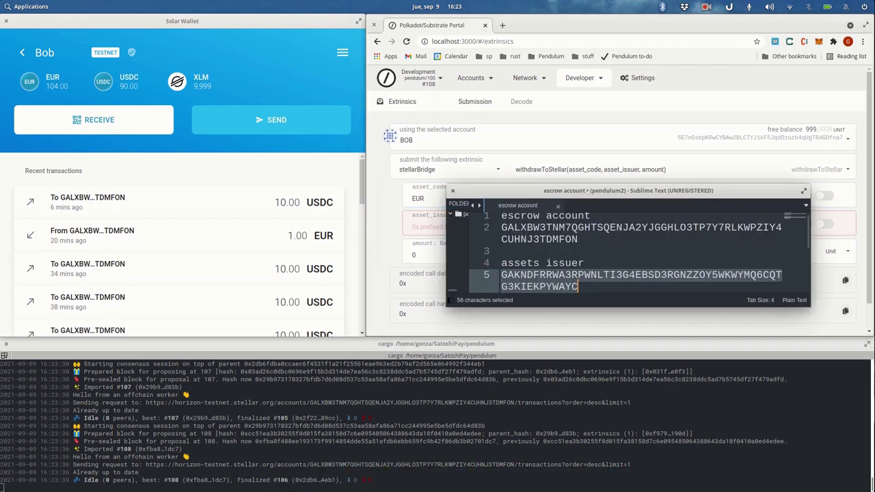
key("ctrl+c")
left_click(424, 229)
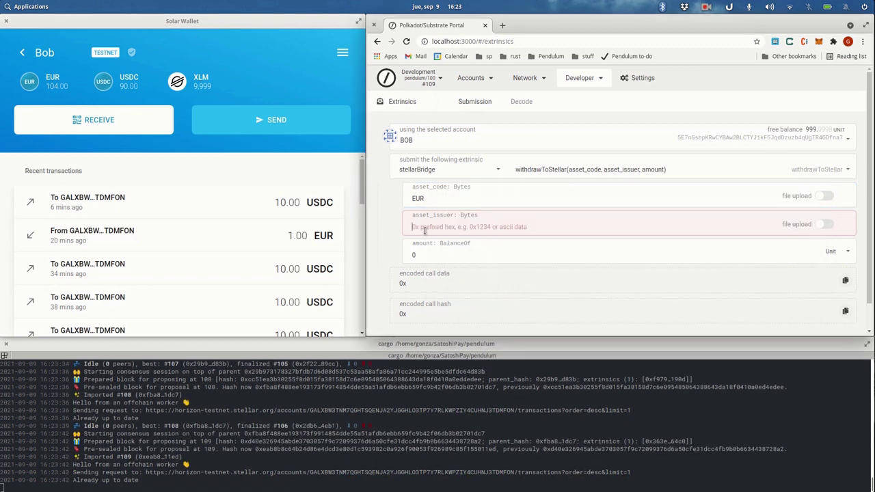
key("ctrl+v")
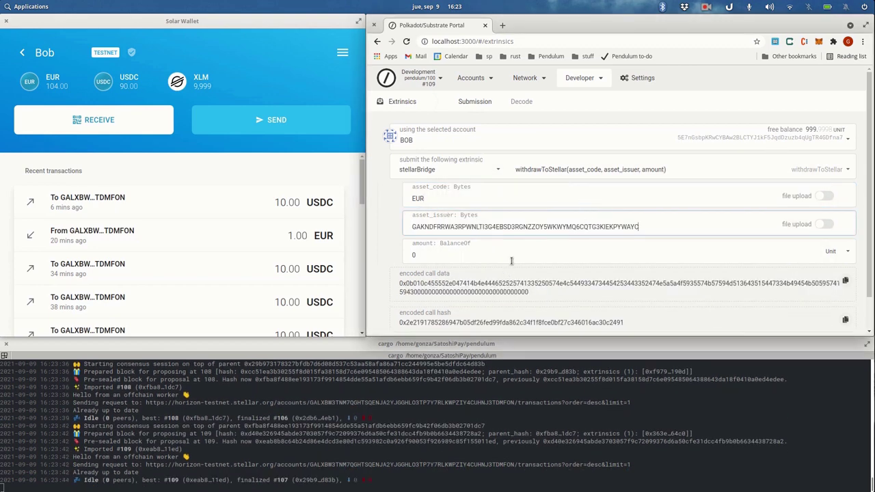
Step: Set the EUR withdrawal amount to 1 Unit
left_click(513, 255)
key("BackSpace")
type("1")
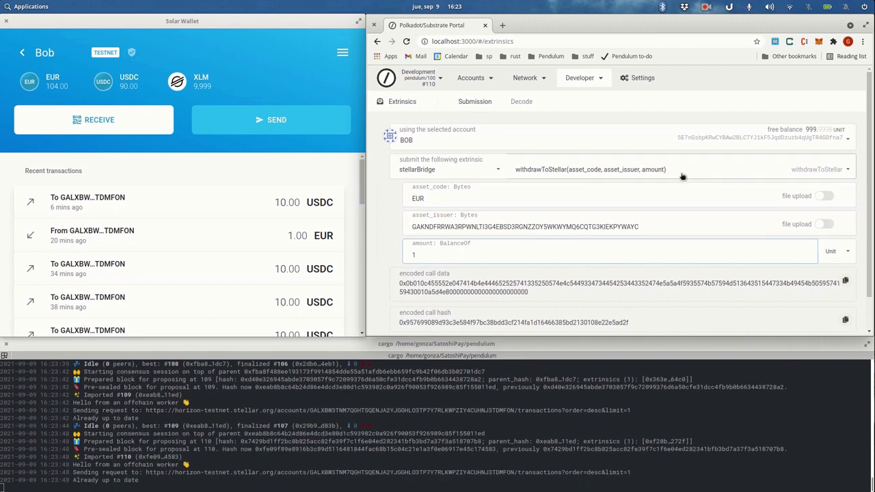
scroll(654, 179, "down", 1)
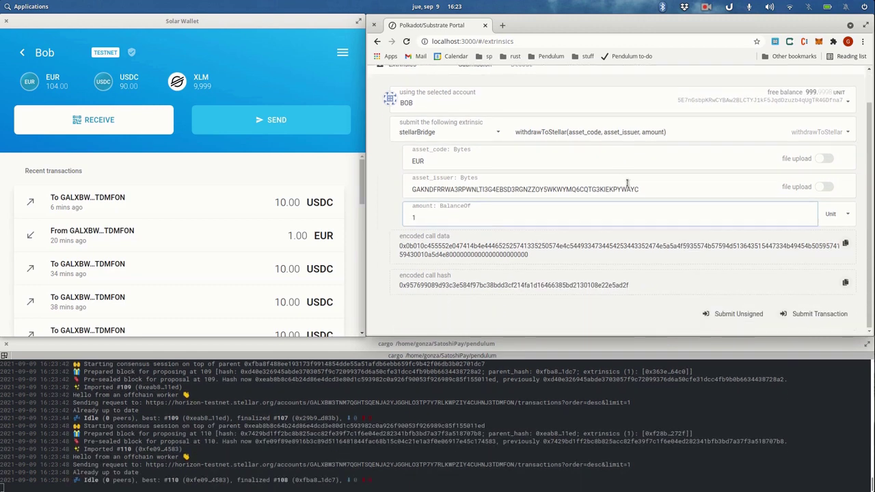
Step: Submit the withdrawToStellar transaction, enter the account password to unlock the sending account, and sign it
left_click(804, 319)
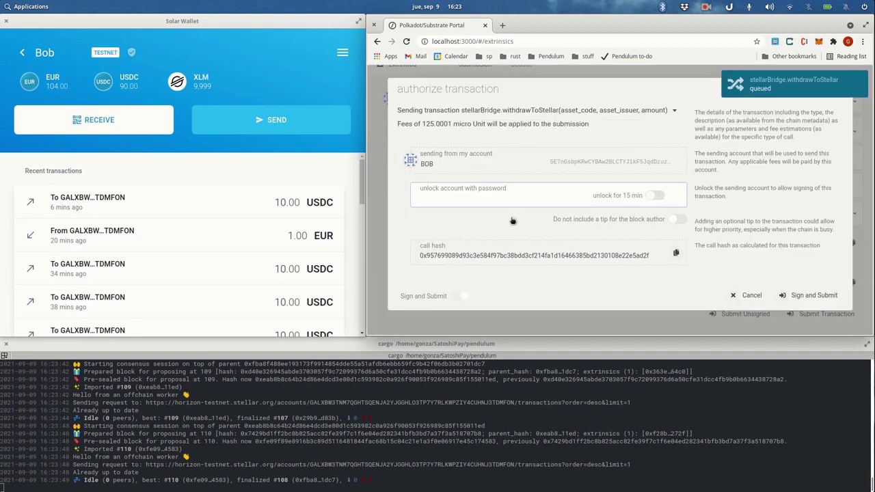
type("a")
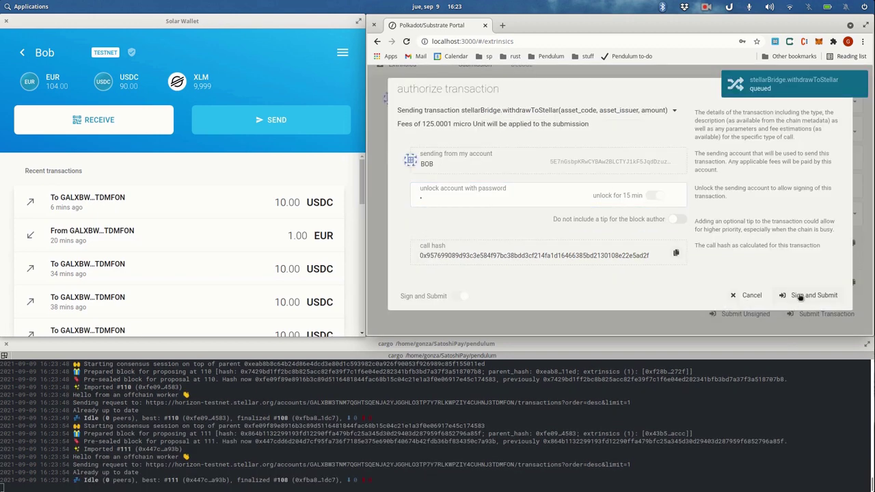
left_click(799, 299)
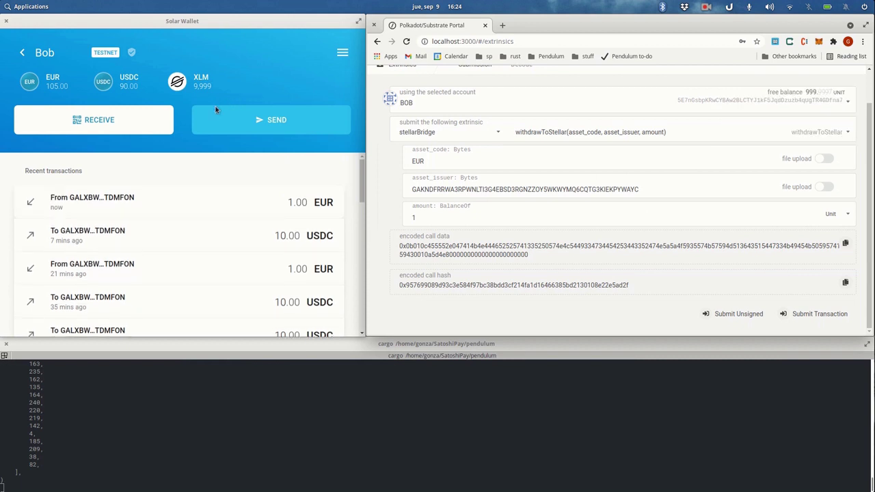
Step: Inspect the newest incoming EUR payment in Solar Wallet, copy its source address, and close the payment details
left_click(90, 201)
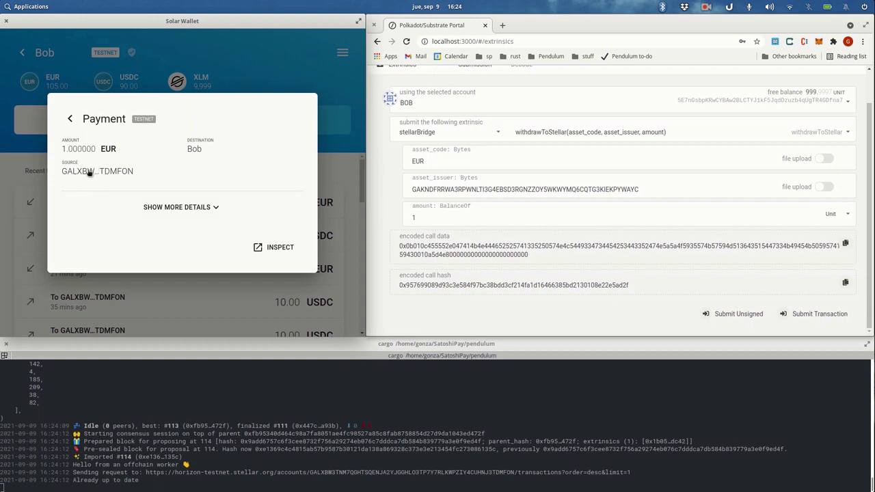
left_click(88, 172)
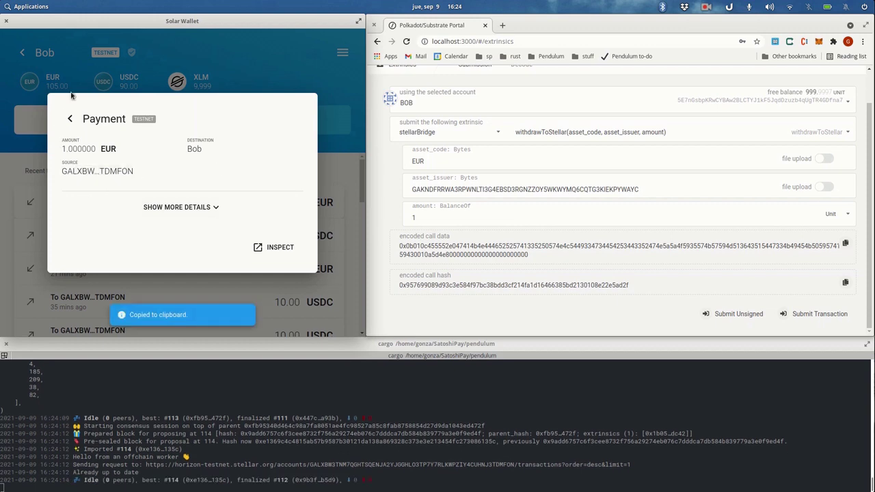
left_click(172, 57)
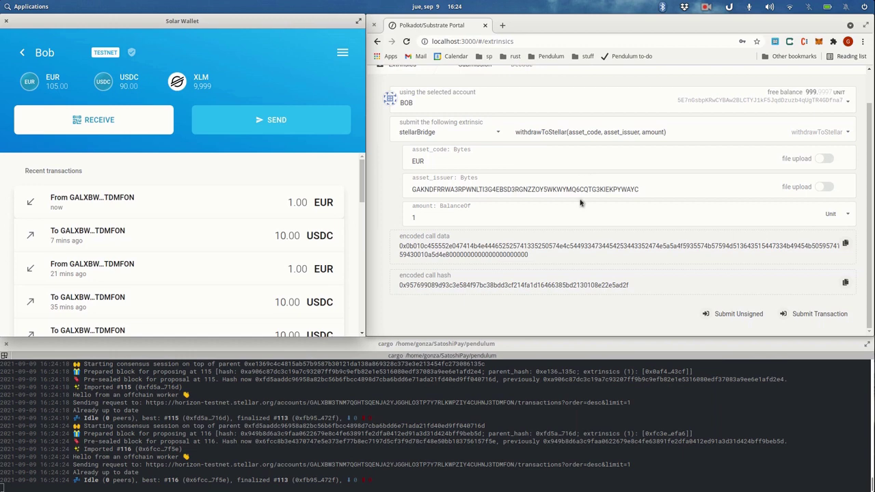
scroll(580, 202, "up", 1)
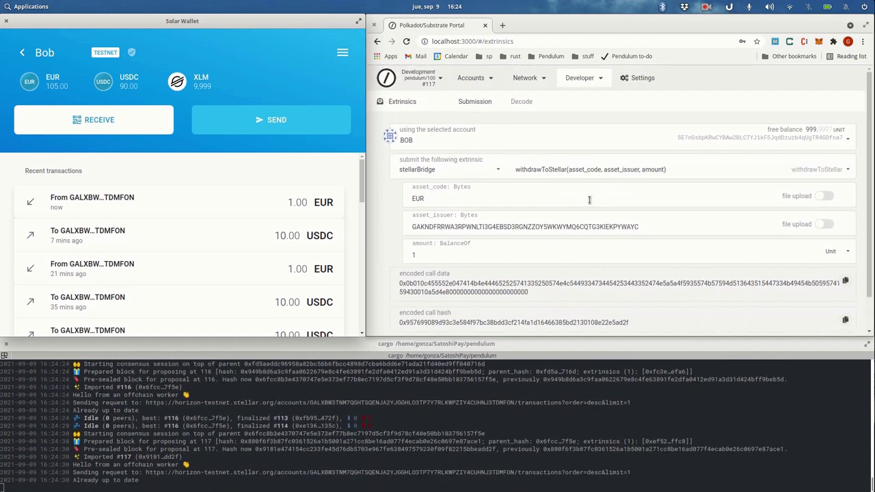